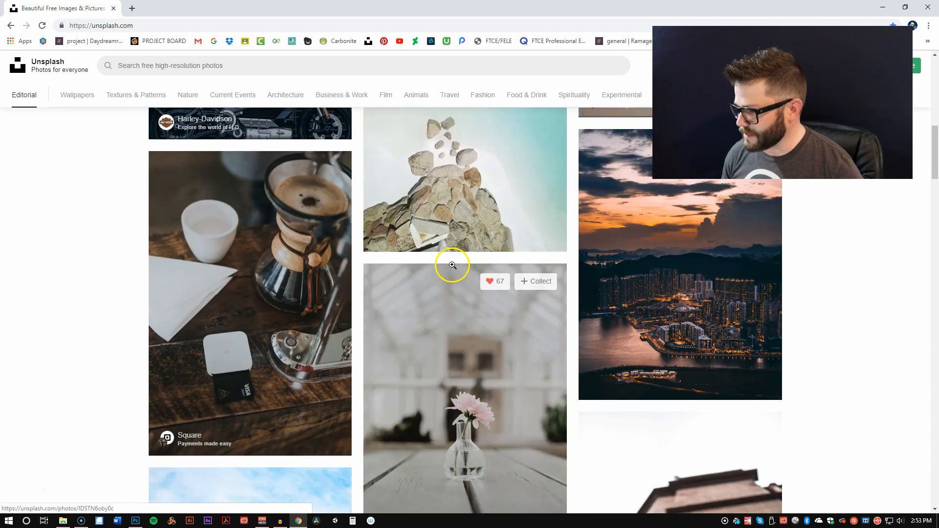
Step: Browse the Unsplash photo feed and open the portrait of the man in the black hooded jacket at enlarged size
scroll(457, 254, down, 15)
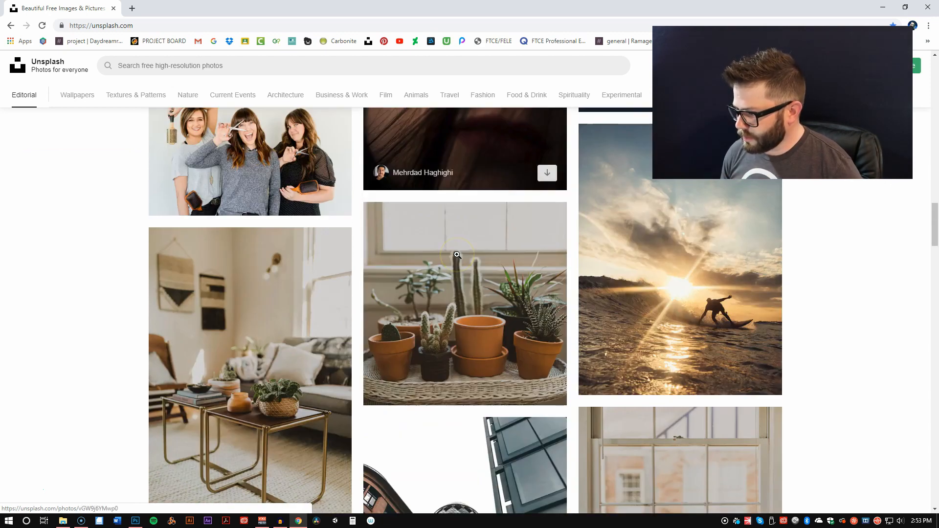
scroll(458, 255, down, 7)
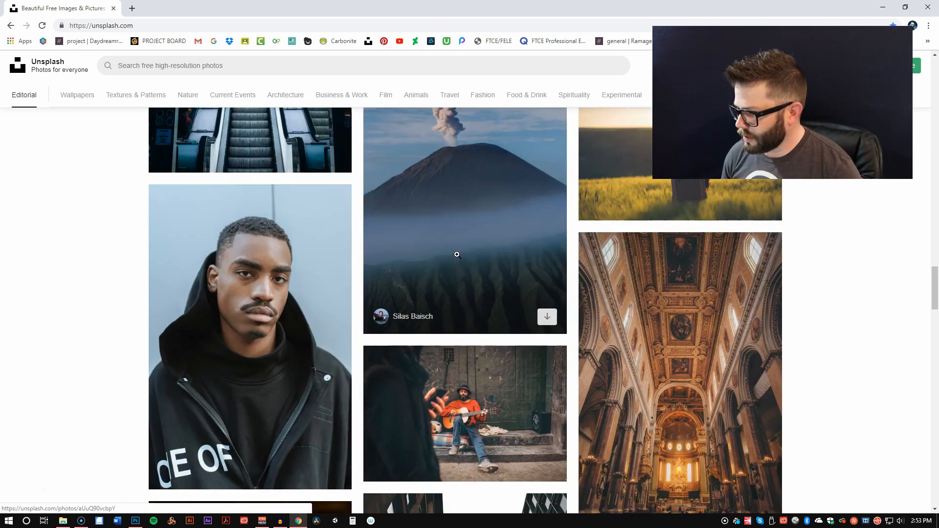
scroll(372, 241, up, 3)
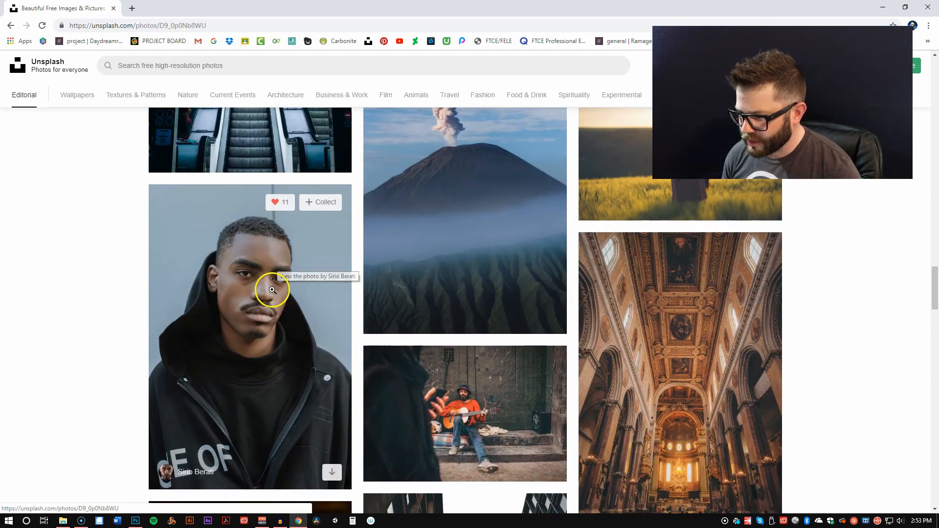
click(272, 278)
click(444, 284)
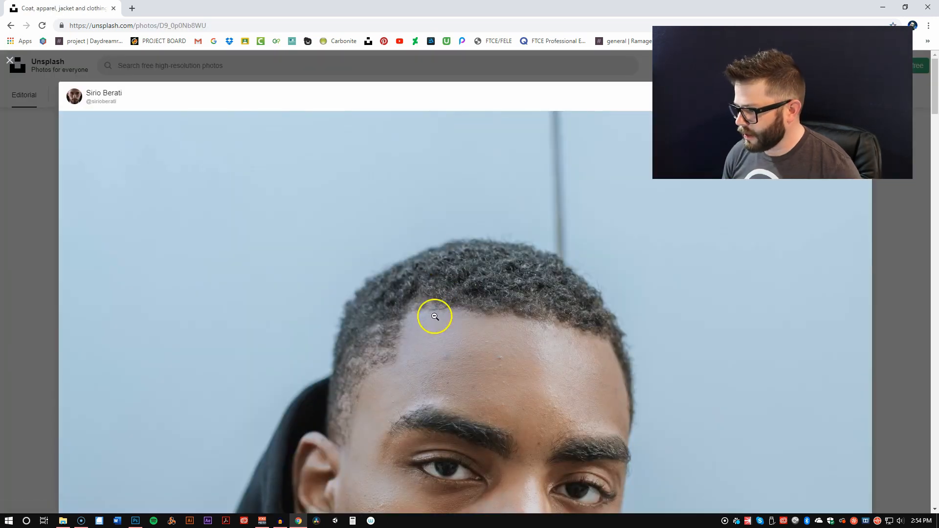
Step: Copy the enlarged hooded-man portrait image to the clipboard
right_click(439, 296)
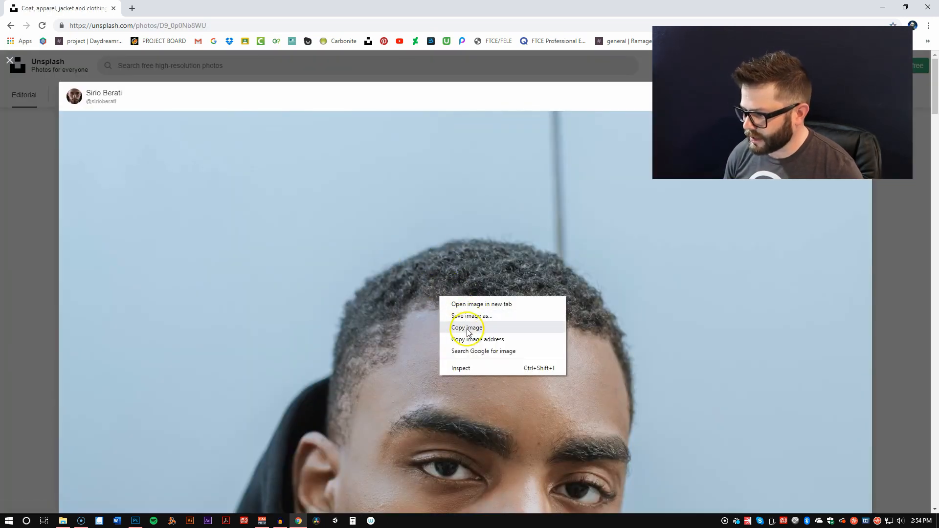
click(27, 156)
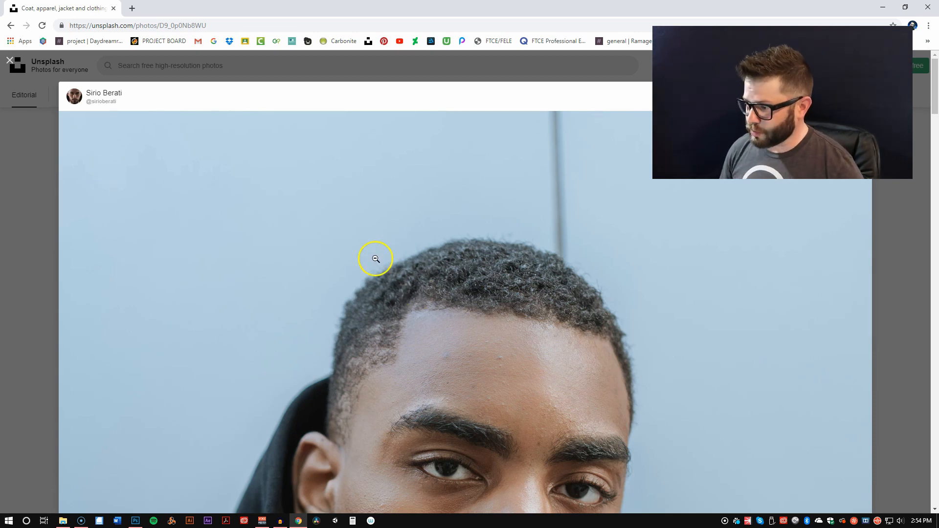
right_click(376, 259)
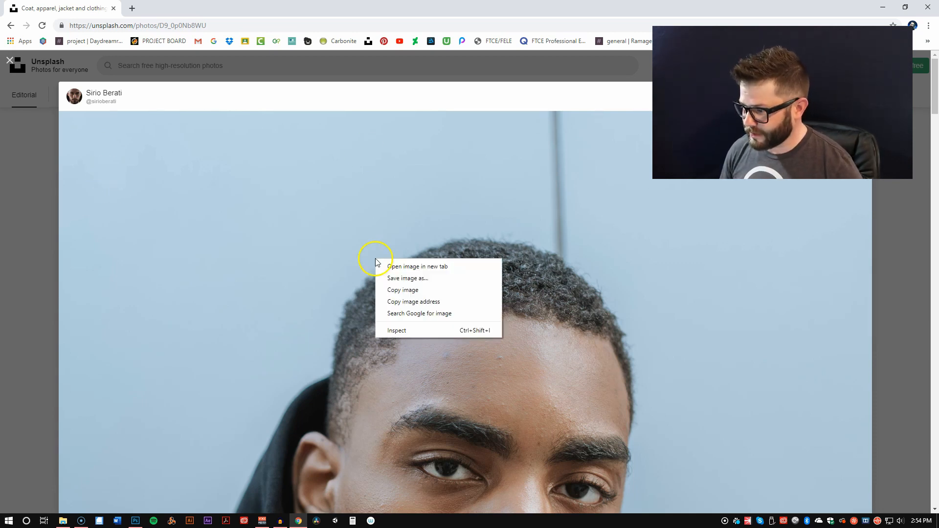
click(409, 291)
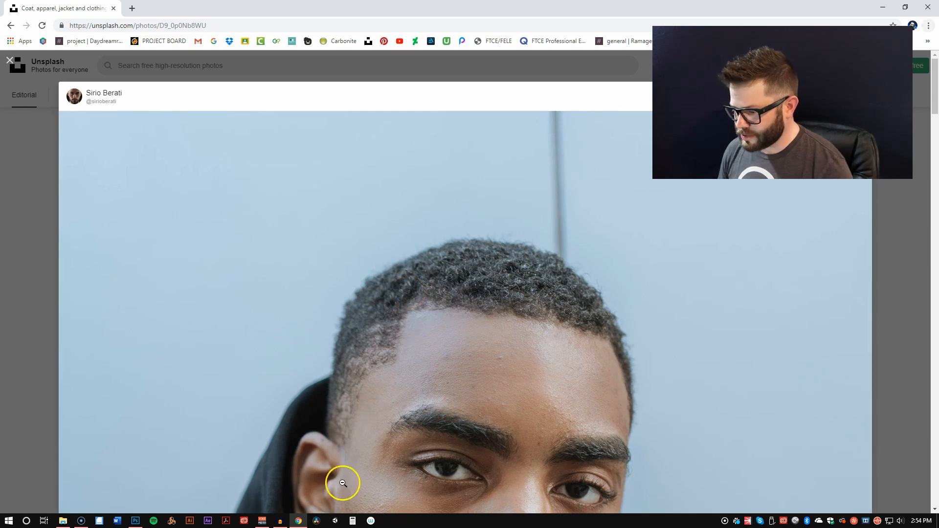
Step: Switch to Photoshop, create a clipboard-sized document with a resolution of 300 pixels/inch, and paste in the portrait
click(136, 522)
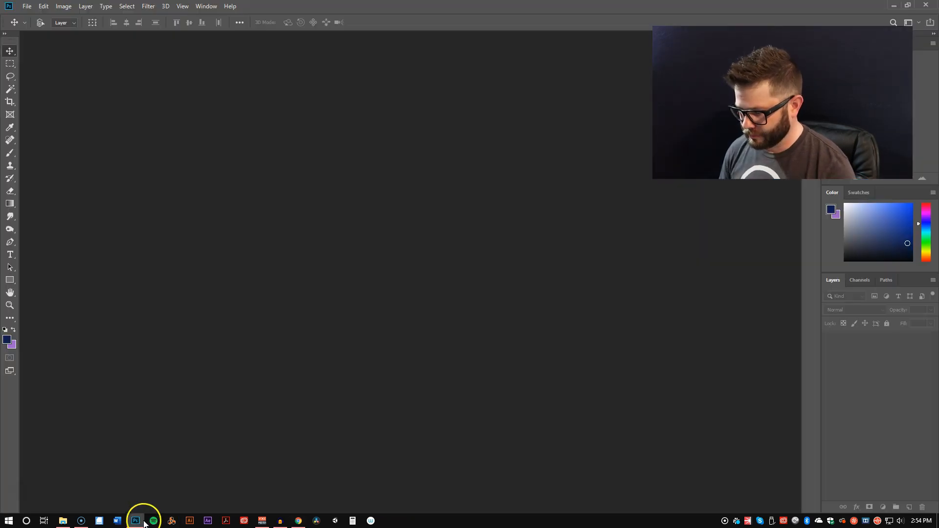
key(ctrl+n)
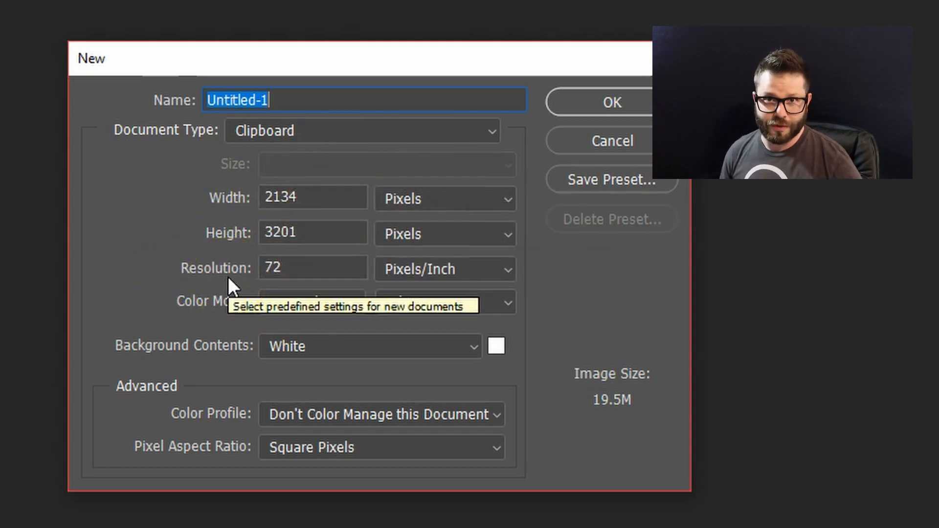
click(300, 272)
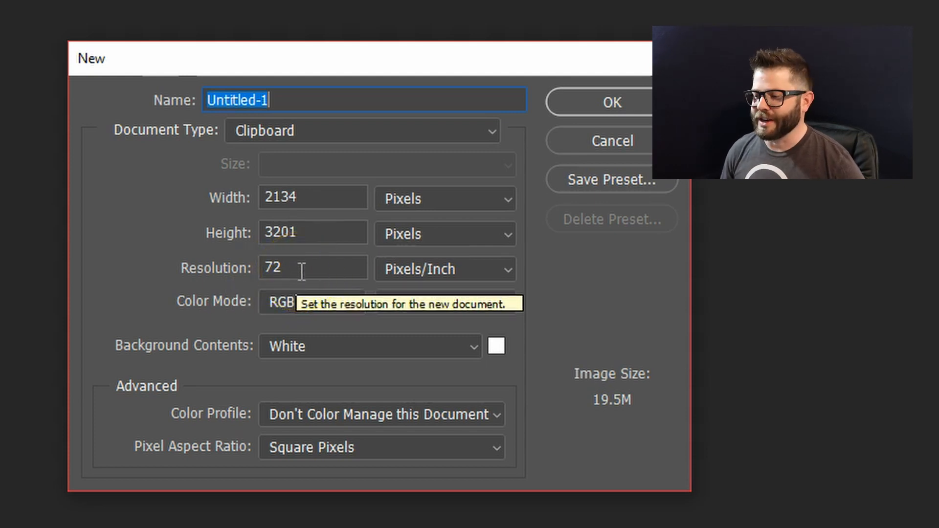
click(156, 264)
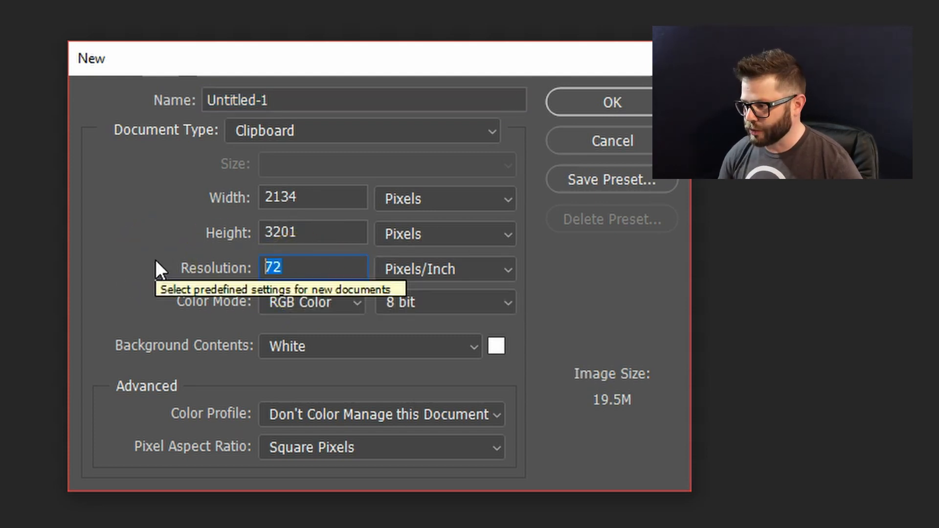
text(300)
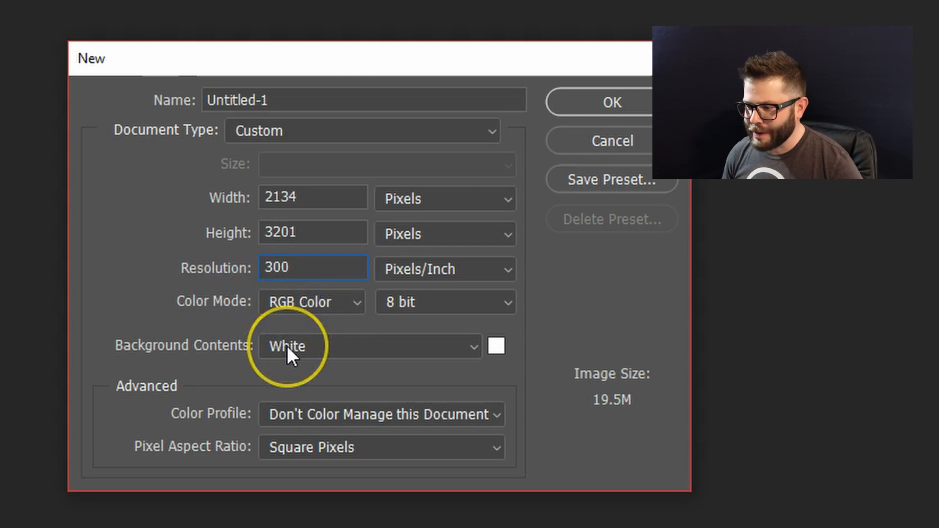
click(641, 98)
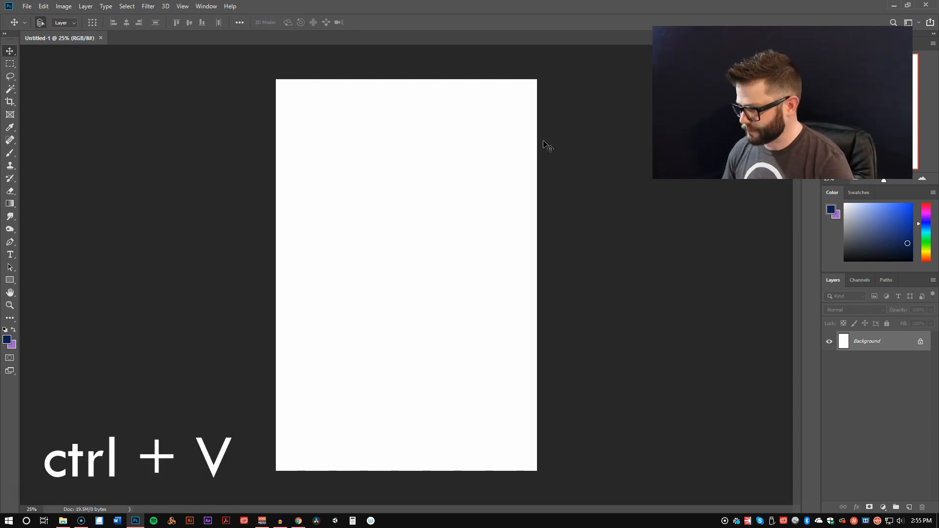
key(ctrl+v)
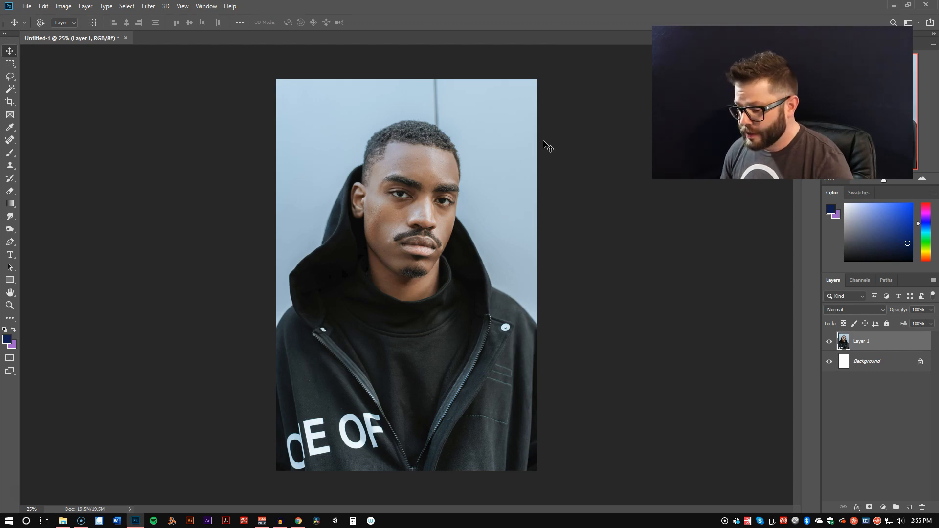
Step: Return to the Unsplash feed in the browser and open the city rooftops photo with graffiti at enlarged size
key(alt+Tab)
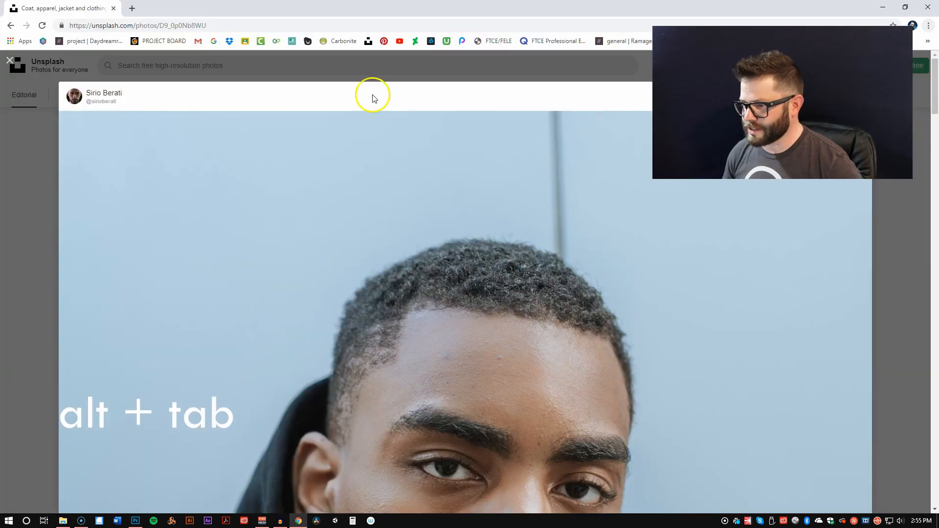
click(28, 175)
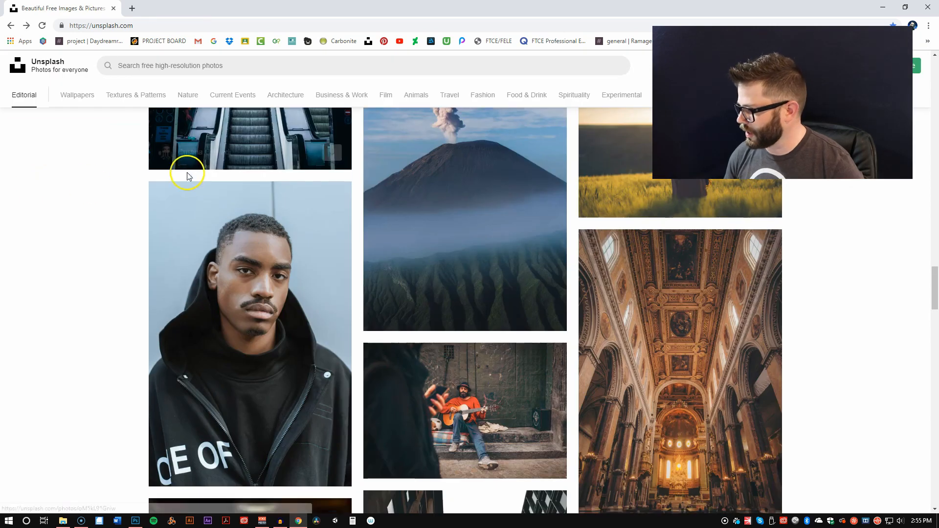
scroll(186, 182, down, 8)
scroll(303, 187, down, 1)
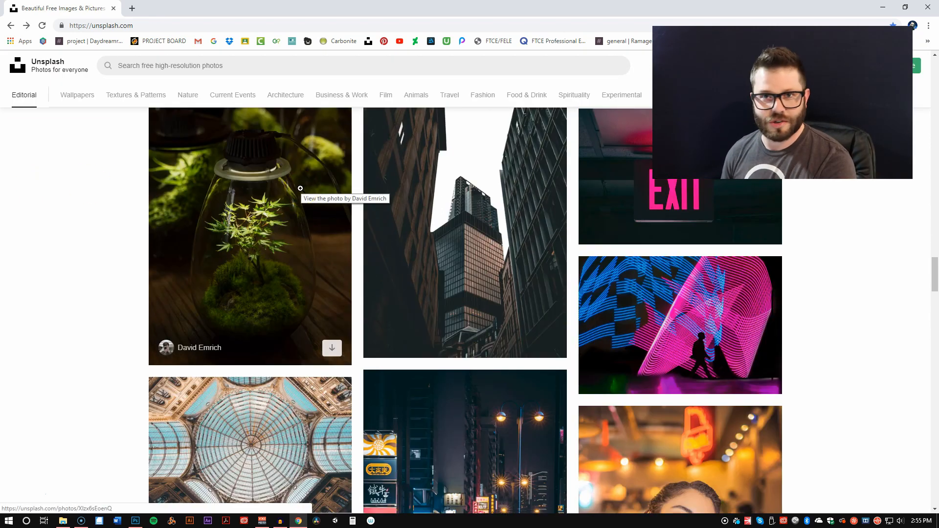
scroll(441, 182, down, 2)
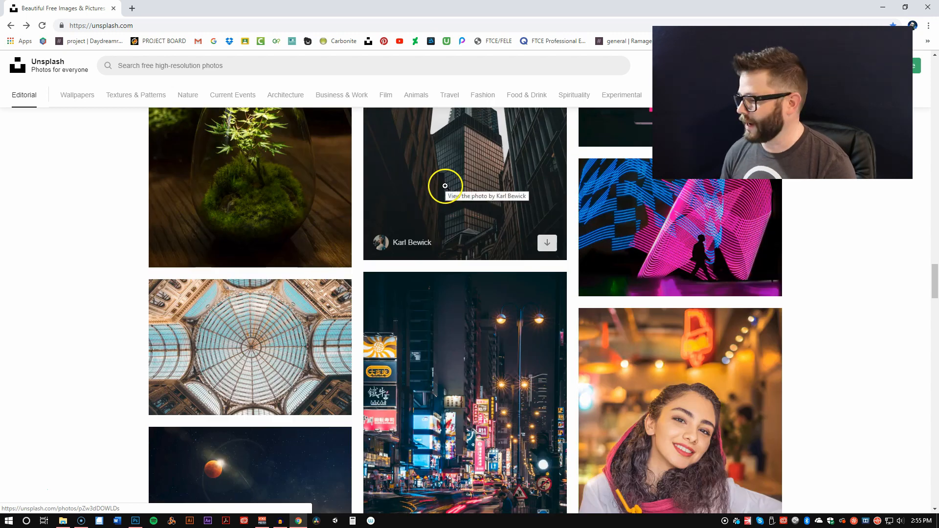
scroll(506, 202, down, 15)
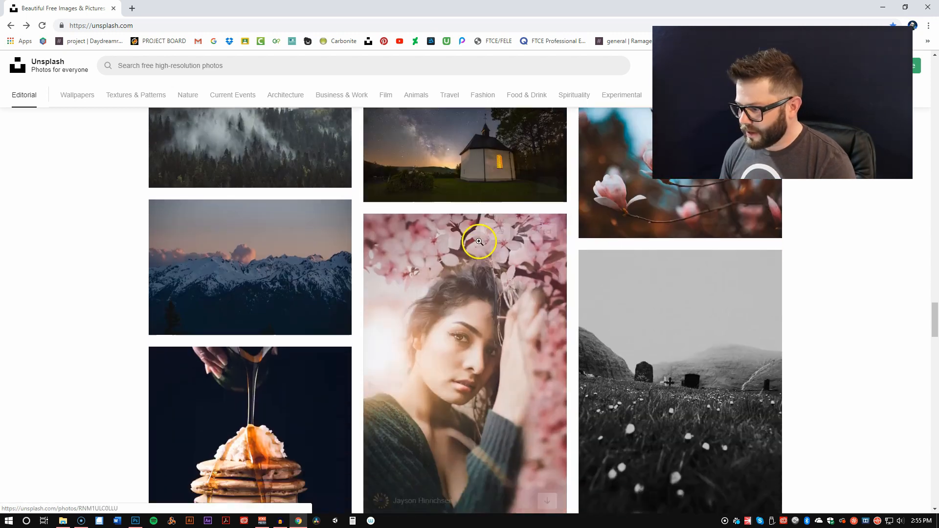
scroll(479, 239, down, 8)
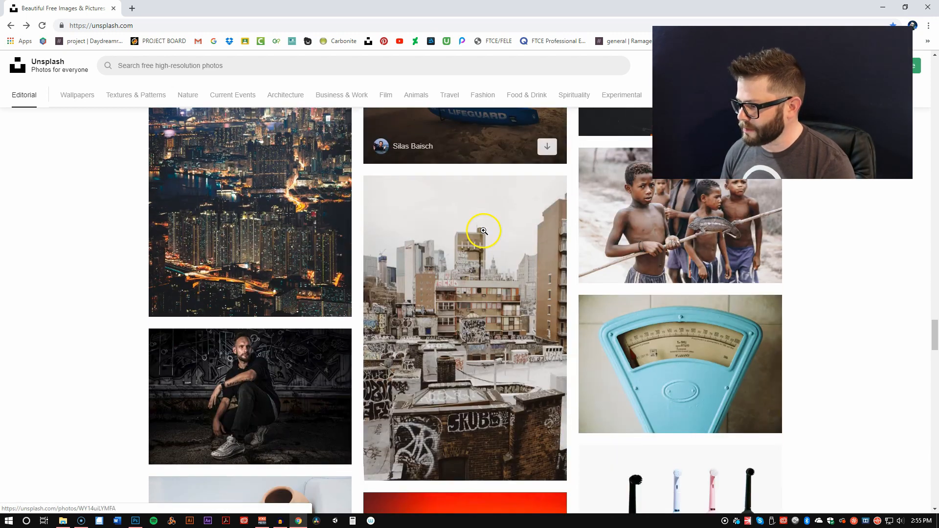
click(460, 307)
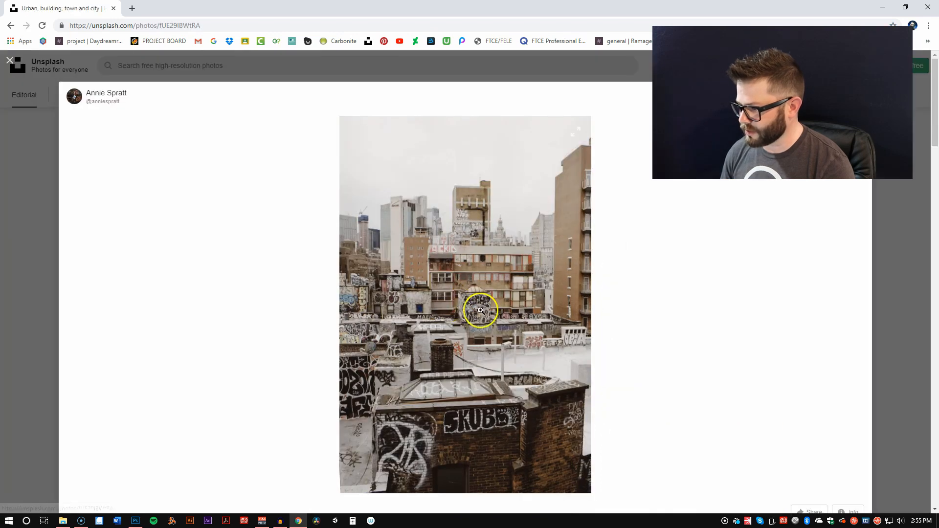
click(480, 307)
scroll(416, 301, down, 3)
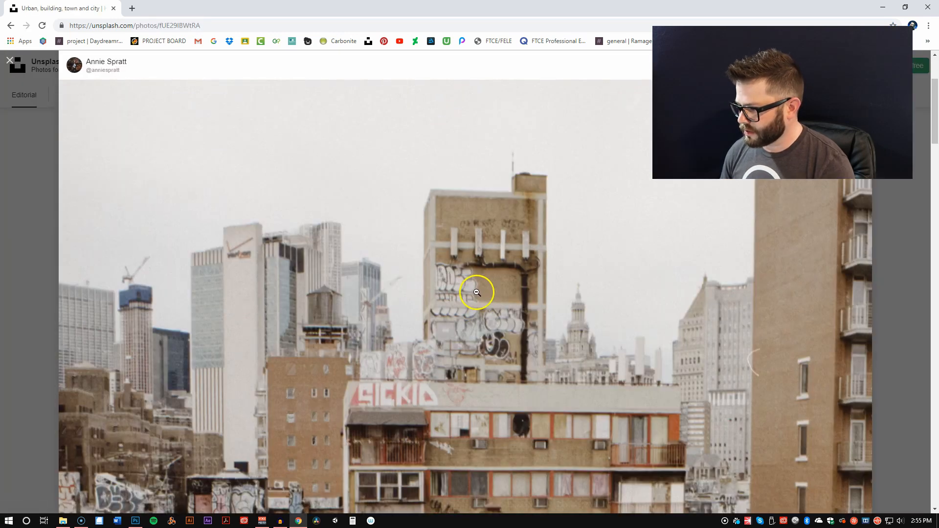
Step: Copy the city rooftops image and paste it as a new layer above the portrait in the Photoshop document
right_click(486, 307)
click(494, 323)
key(alt+Tab)
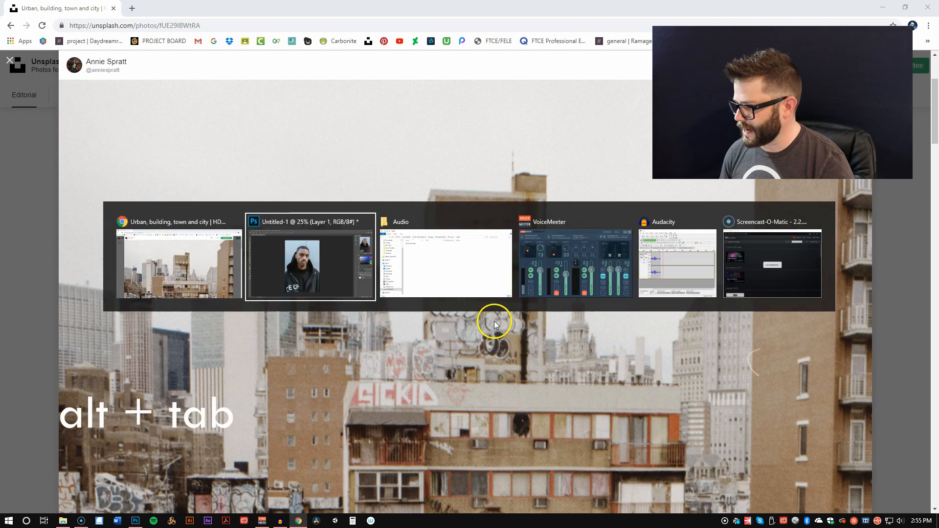
key(ctrl+v)
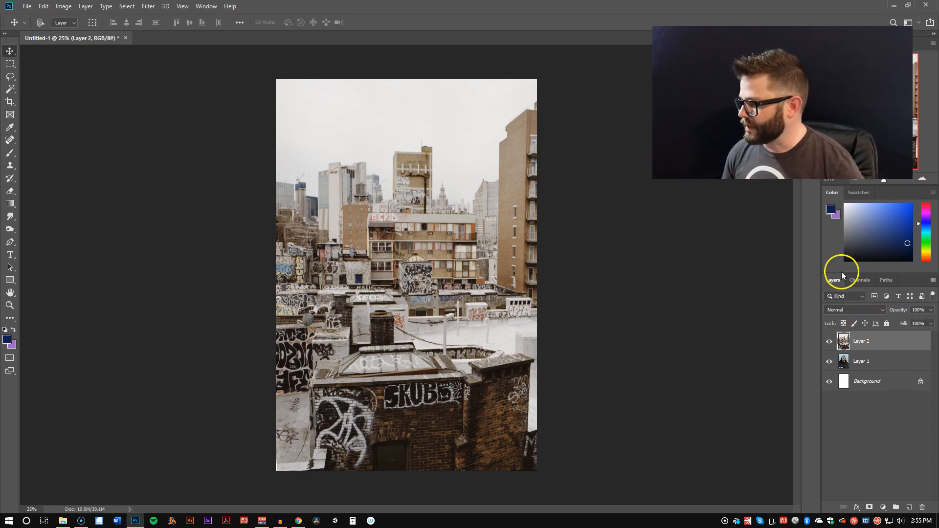
Step: Undock the Layers panel, enlarge it, and place it in the empty area beside the canvas
drag(833, 280, 592, 138)
drag(670, 245, 704, 409)
drag(629, 125, 125, 137)
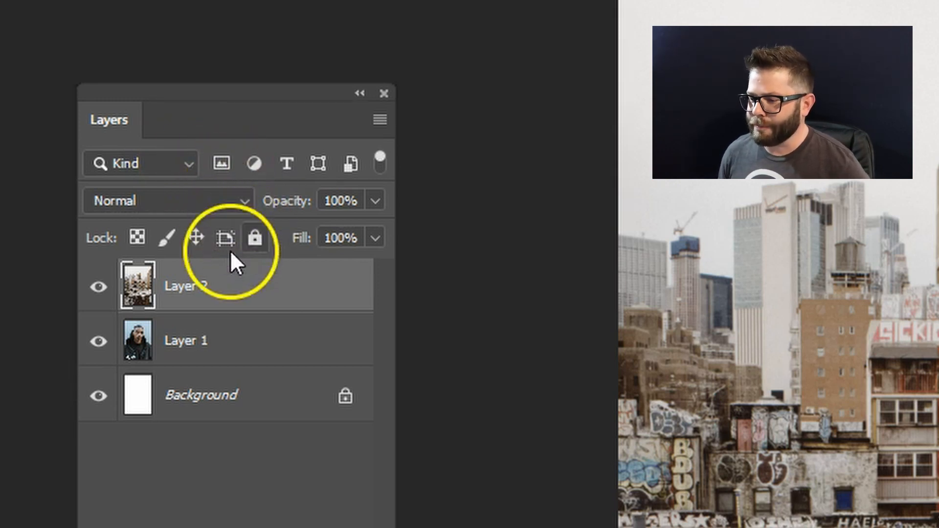
Step: Set Layer 2's blend mode to Multiply and filter the layer list by mode for Multiply layers
click(242, 196)
click(170, 303)
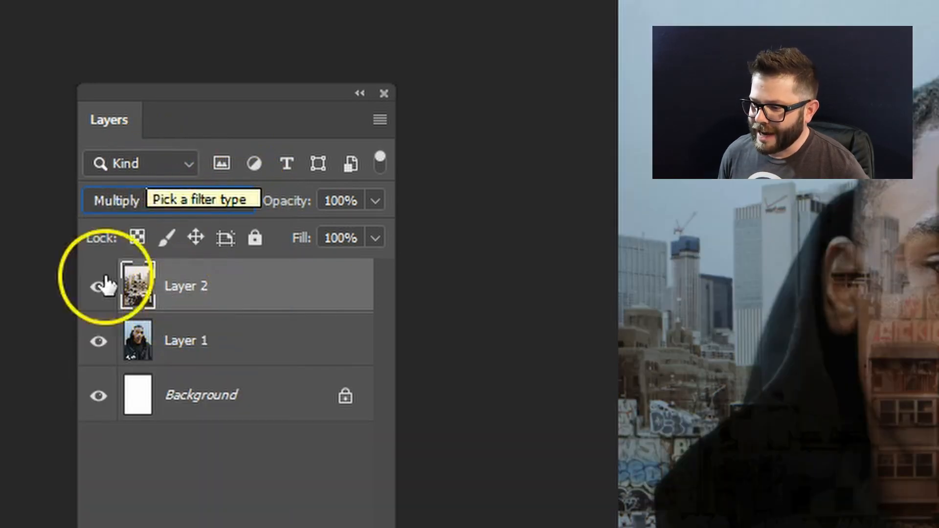
click(188, 163)
click(142, 265)
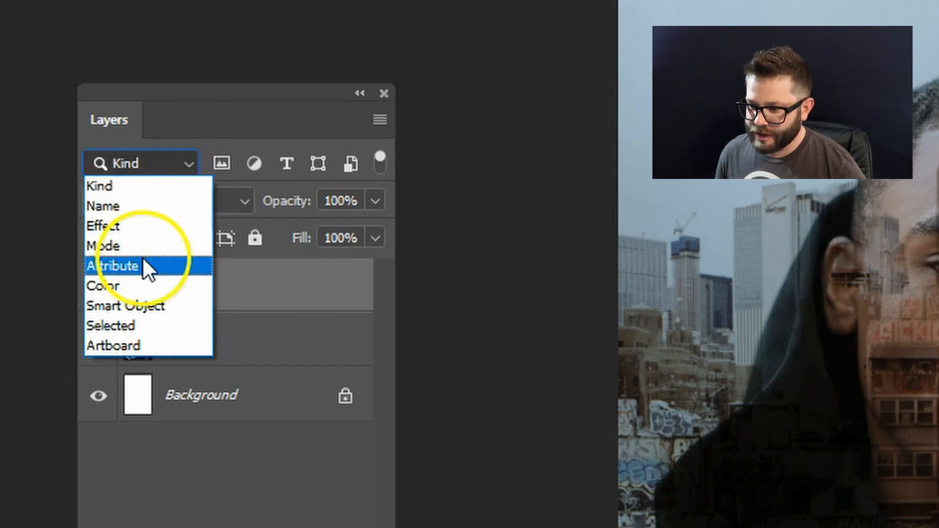
click(124, 248)
click(272, 183)
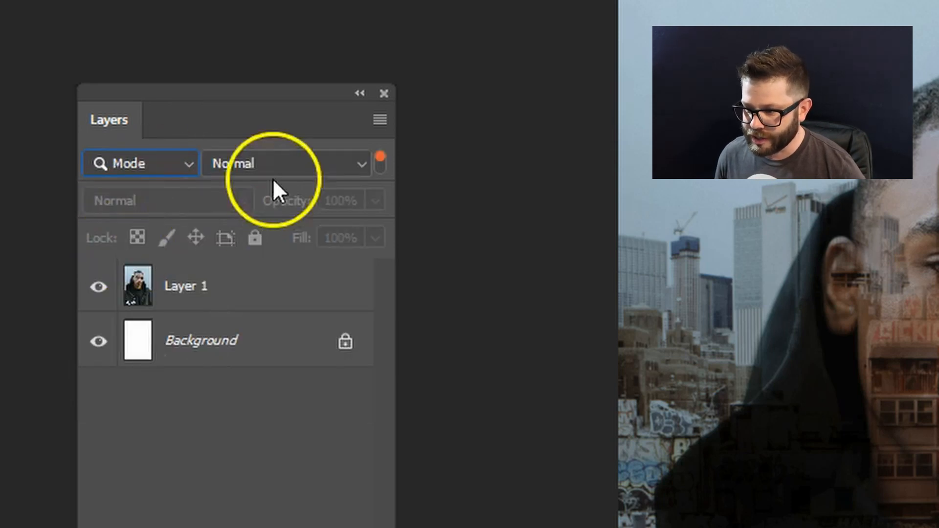
click(357, 167)
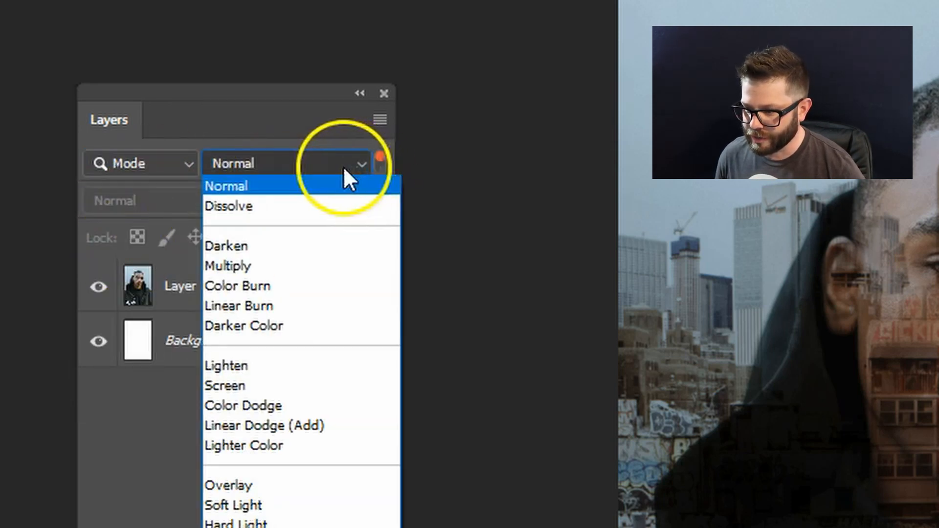
click(242, 270)
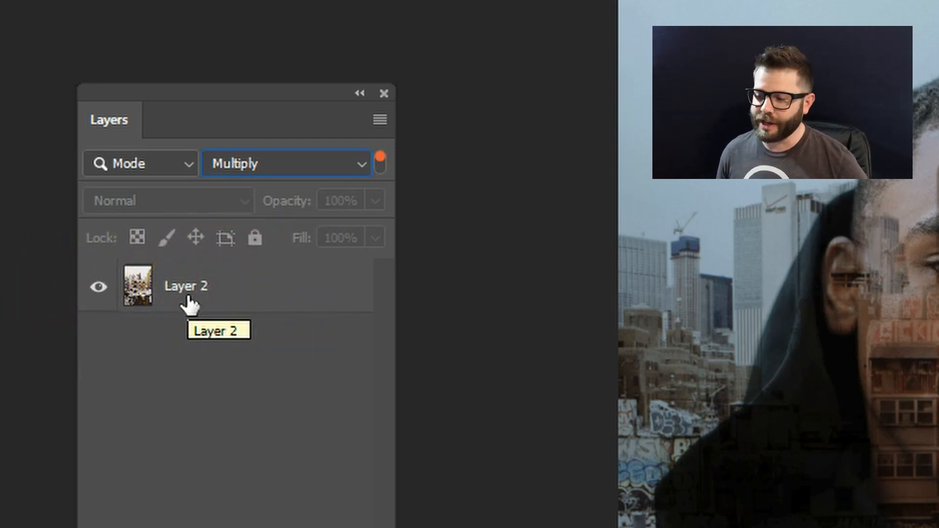
Step: Reset the layer filter to Kind and set Layer 2's blend mode back to Normal
click(362, 167)
click(287, 188)
click(185, 164)
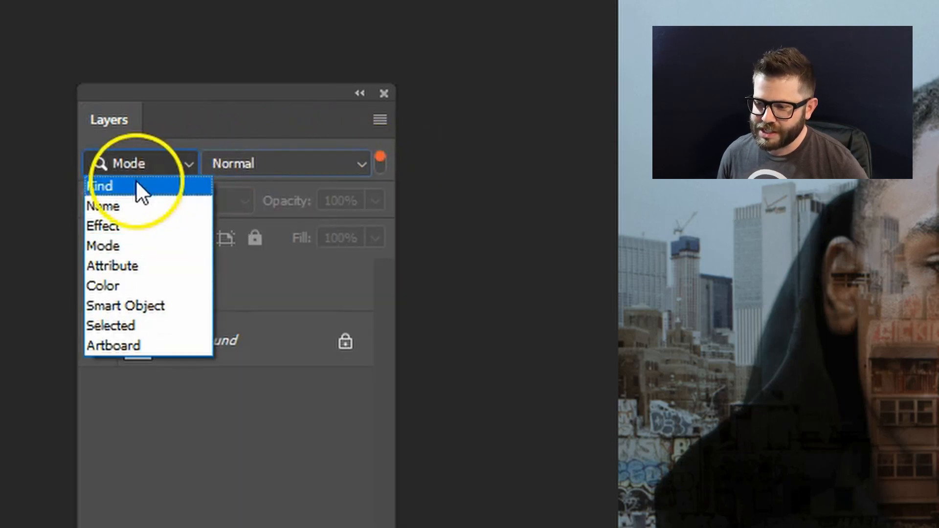
click(139, 185)
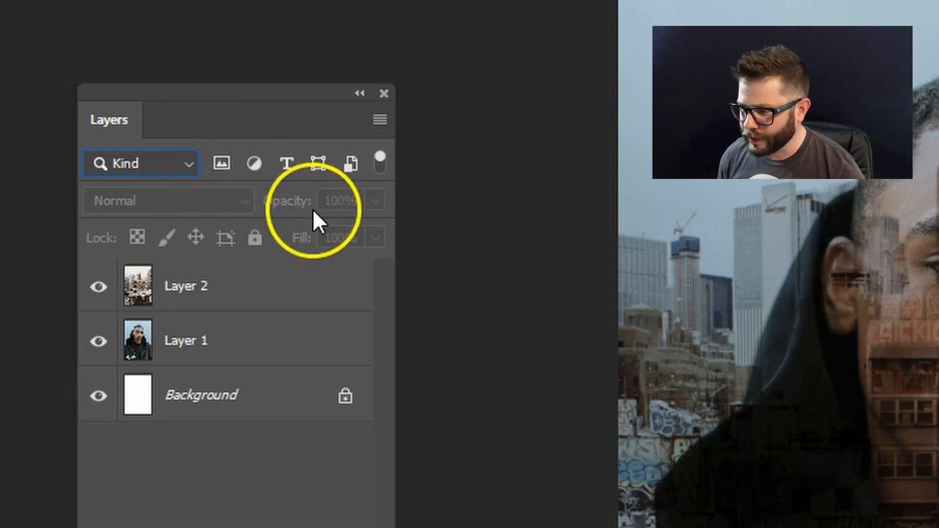
click(237, 284)
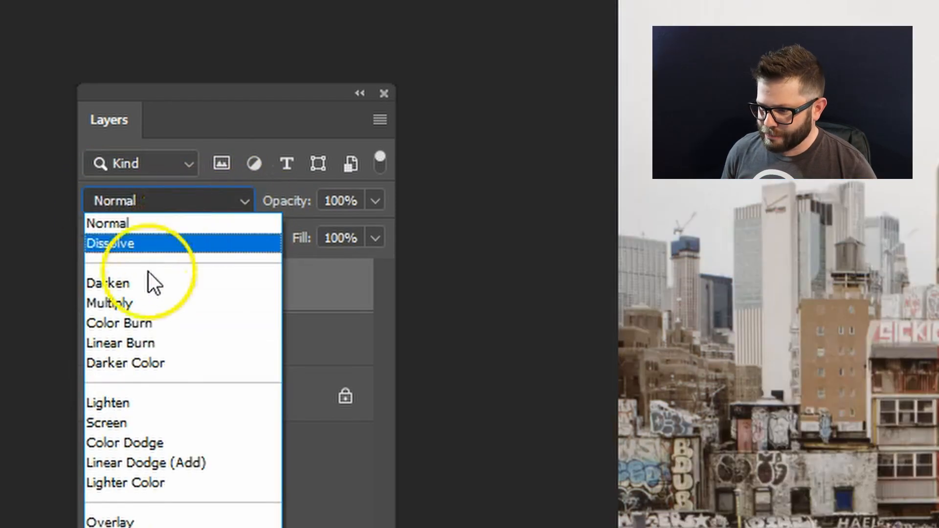
click(126, 219)
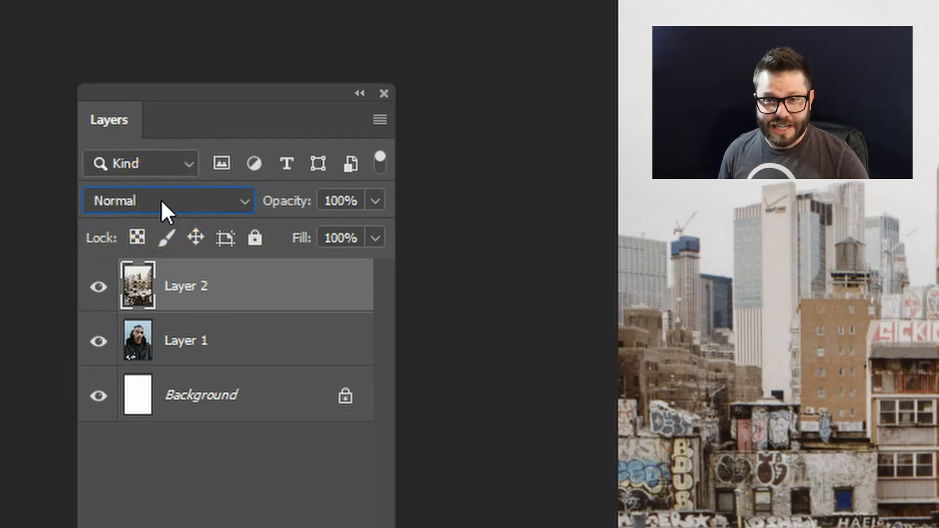
Step: Preview the Darken, Darker Color and Lighten blend modes on Layer 2, and set it to Multiply
click(242, 197)
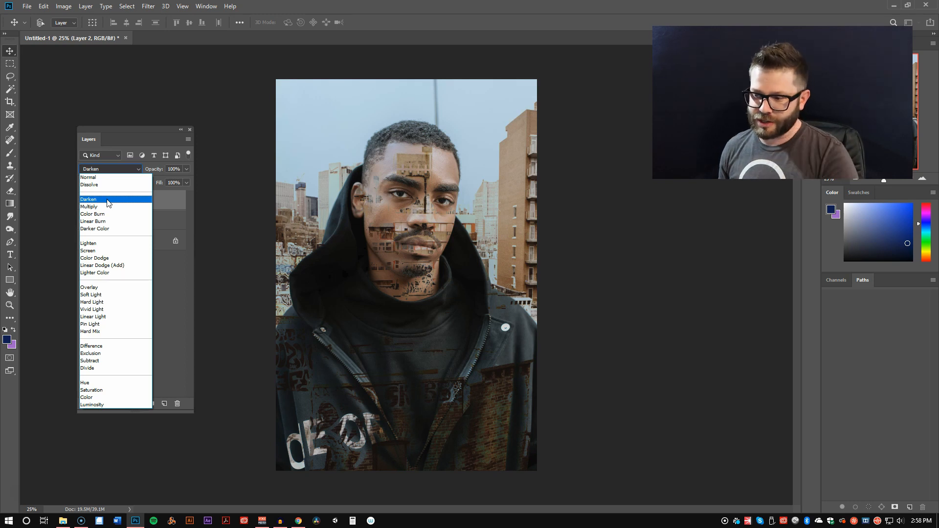
click(97, 229)
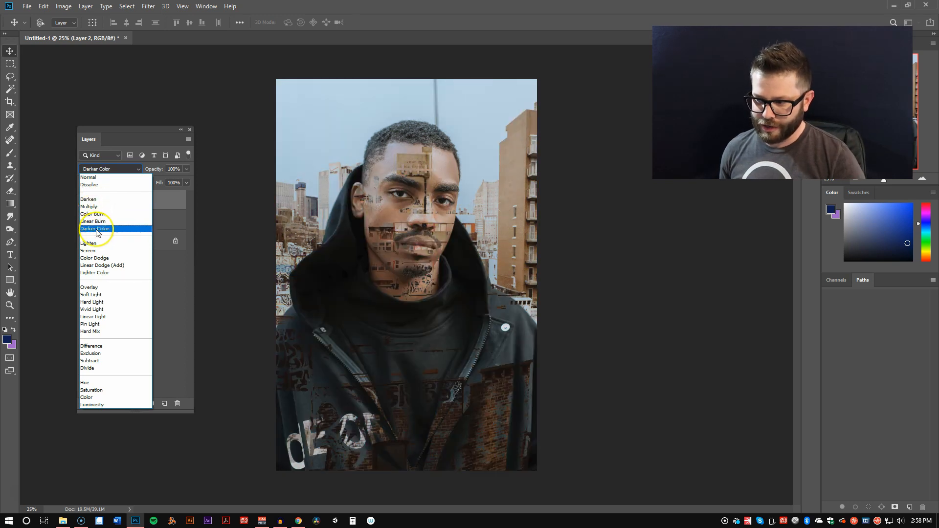
click(114, 244)
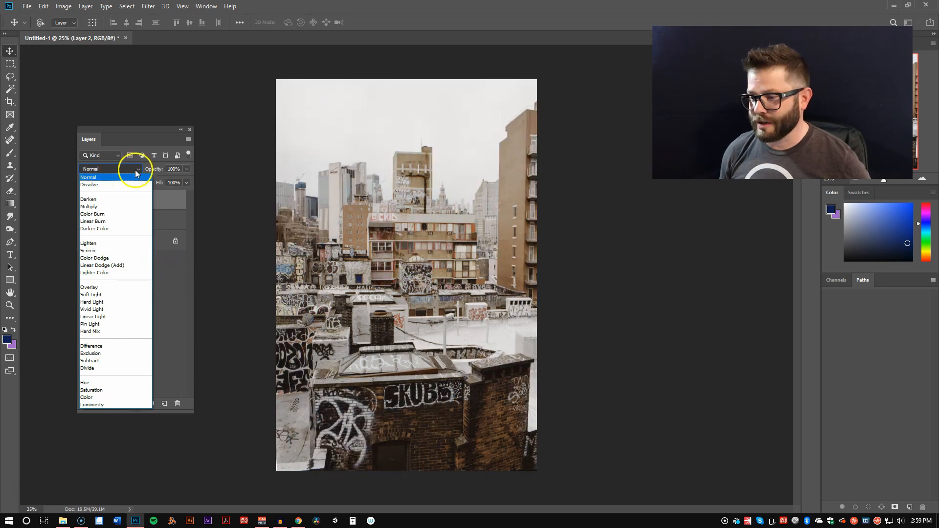
click(98, 207)
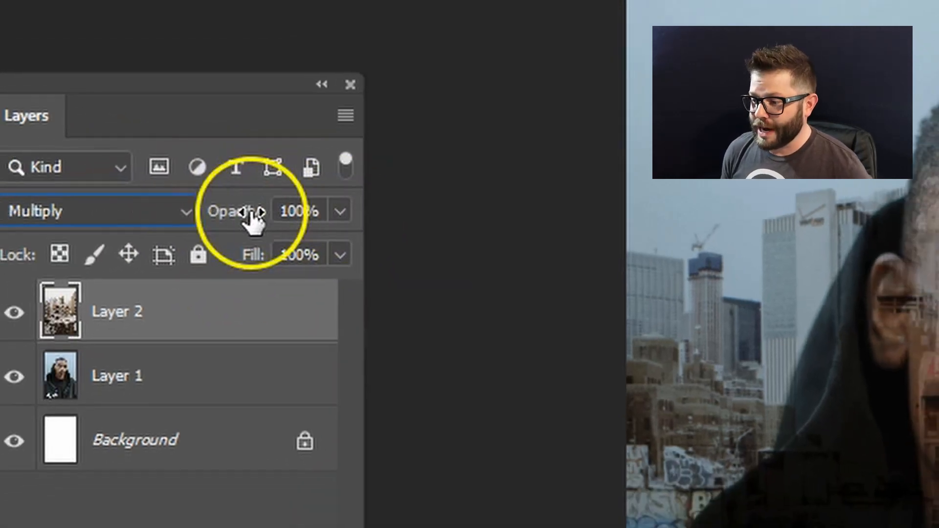
Step: Try the opacity slider on Layer 1 and leave its opacity at 100%
click(250, 214)
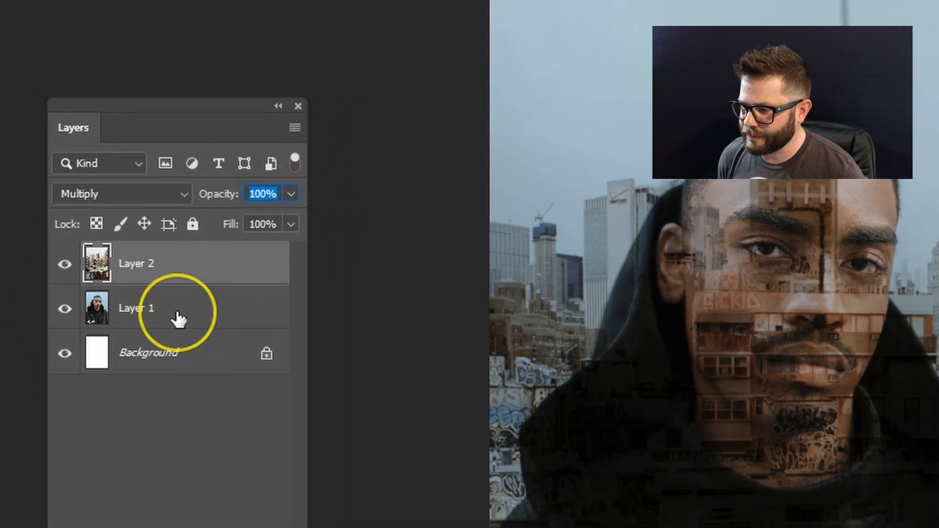
click(175, 314)
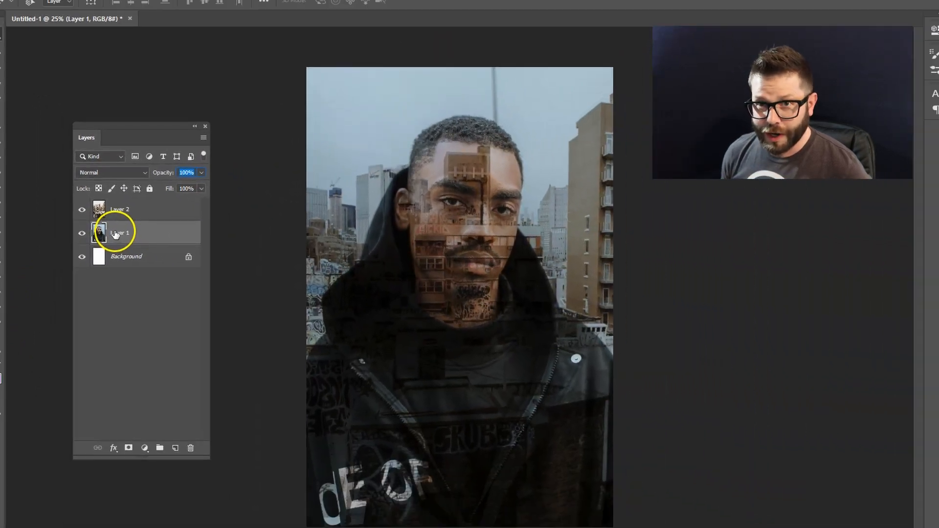
click(291, 194)
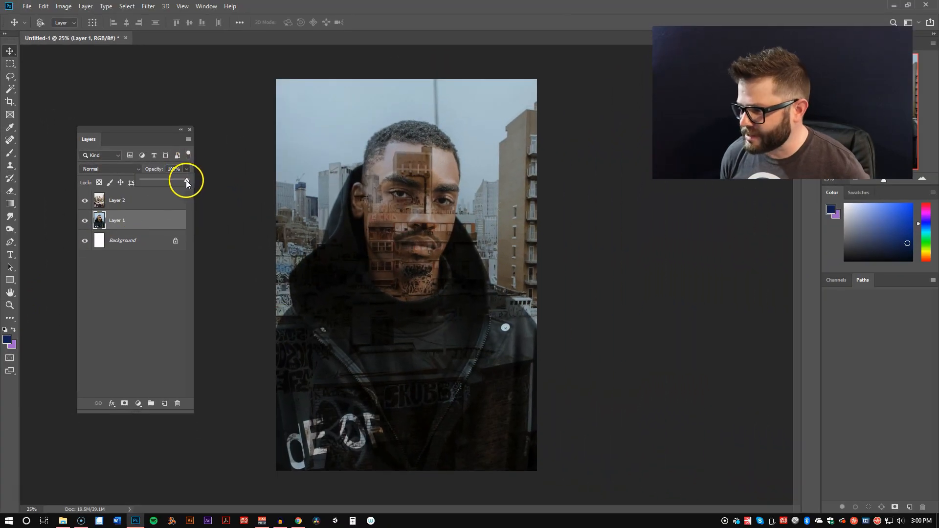
drag(168, 183, 192, 180)
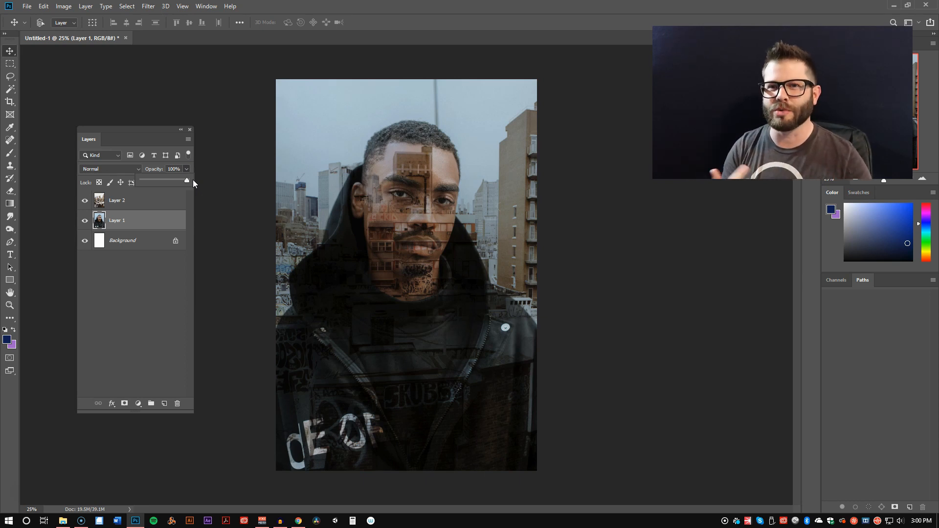
click(183, 189)
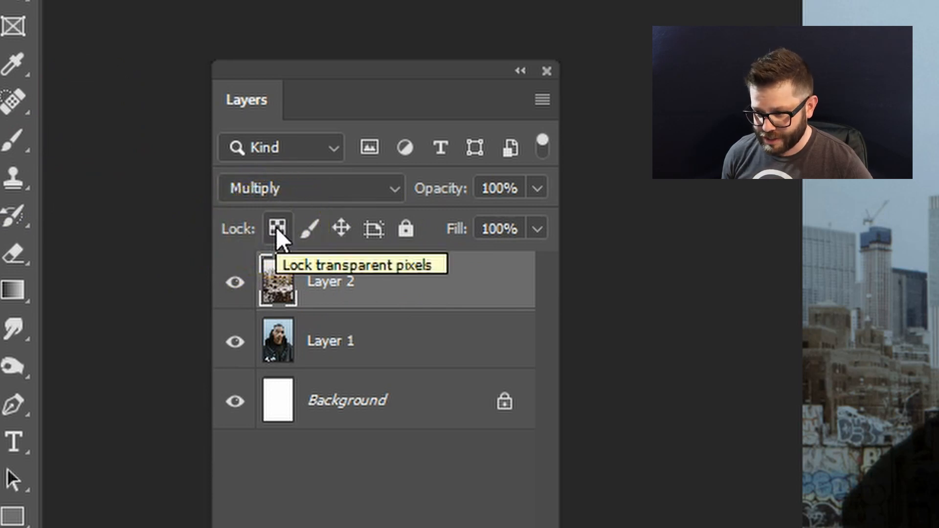
Step: Lock all attributes of Layer 2 and try to paint on it with the Brush tool
click(312, 230)
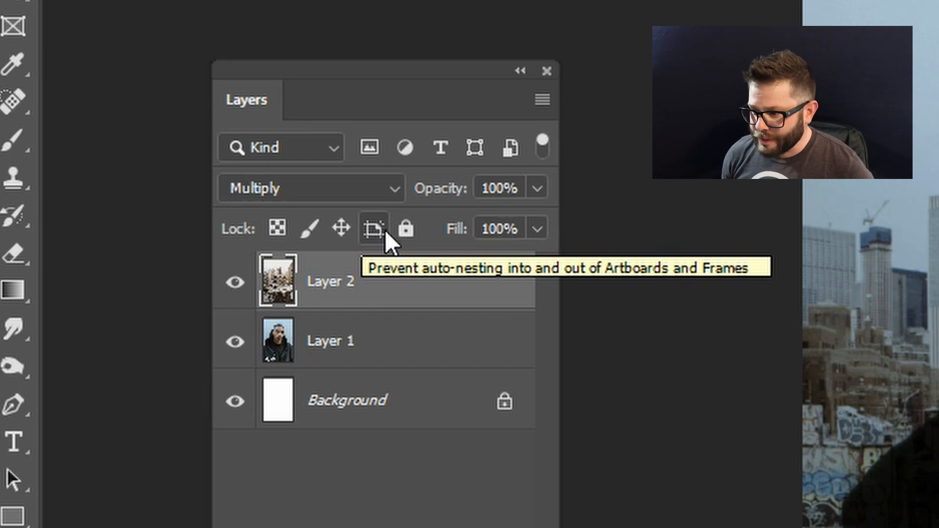
click(420, 237)
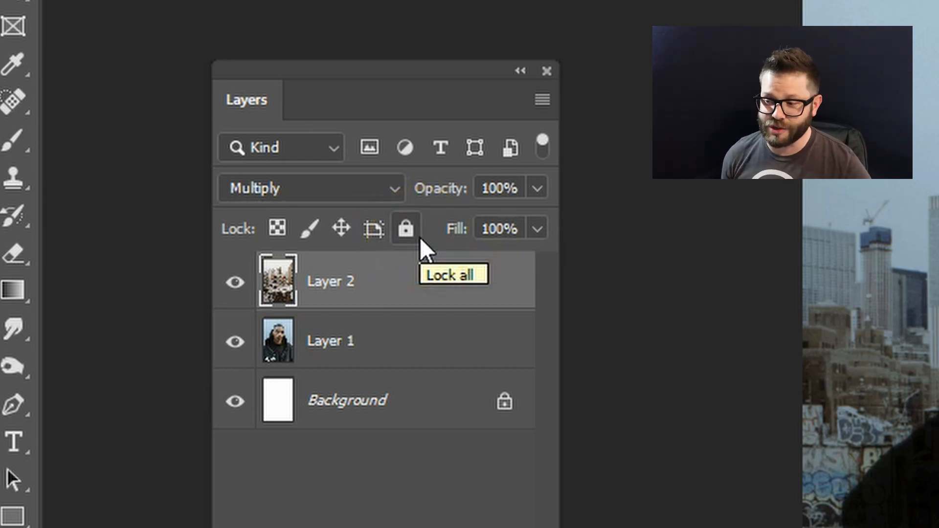
click(419, 237)
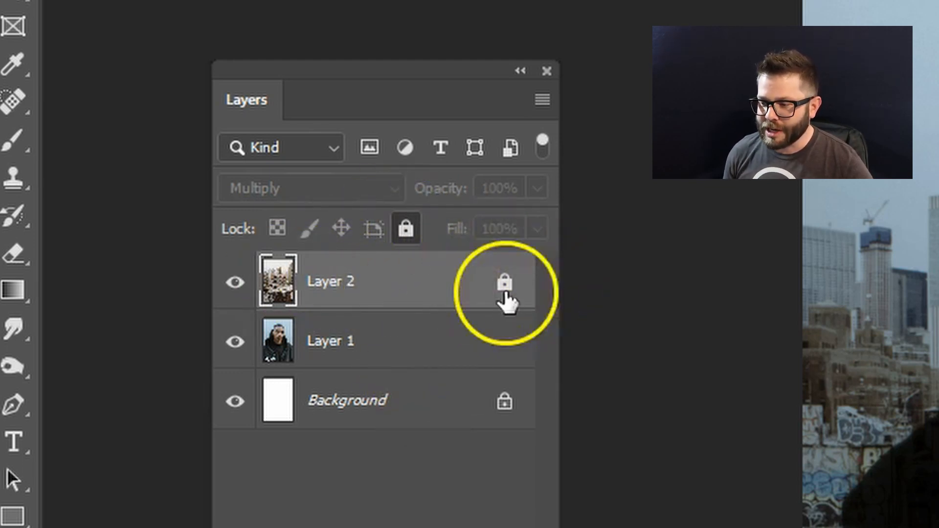
click(12, 143)
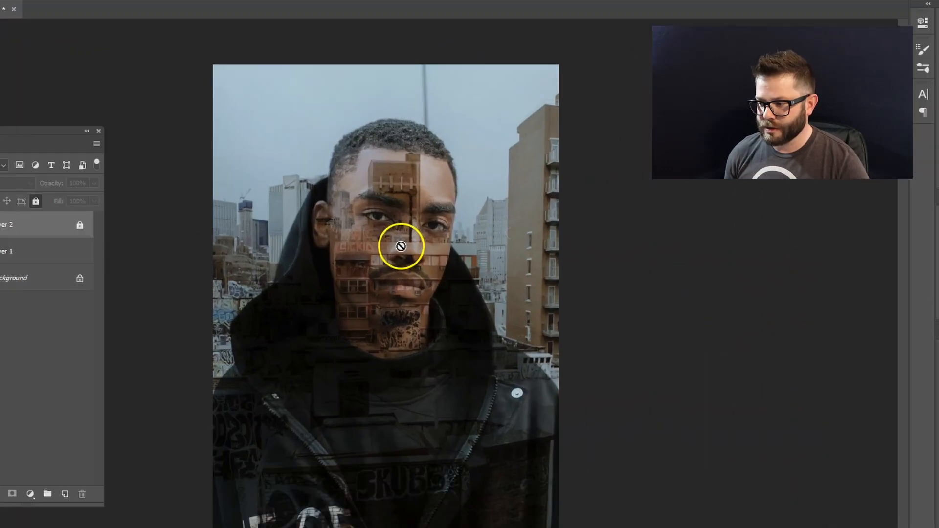
click(418, 218)
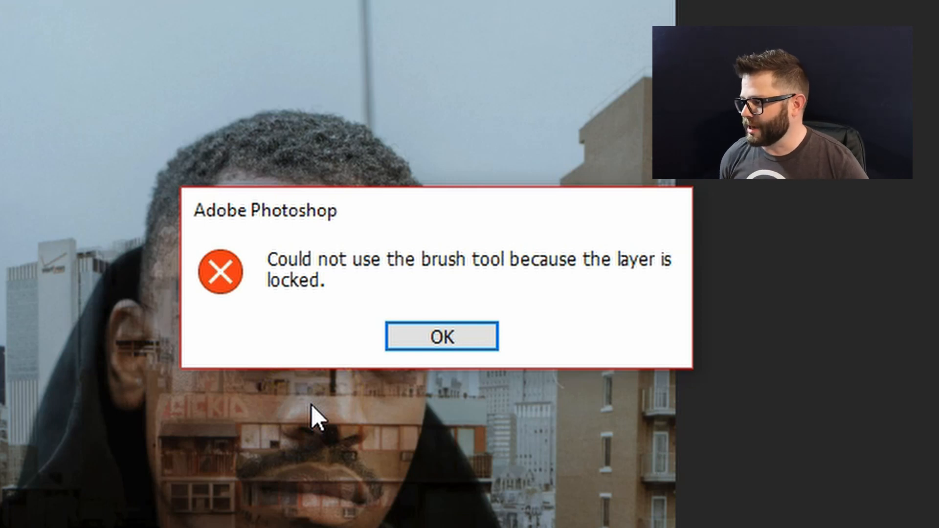
click(291, 386)
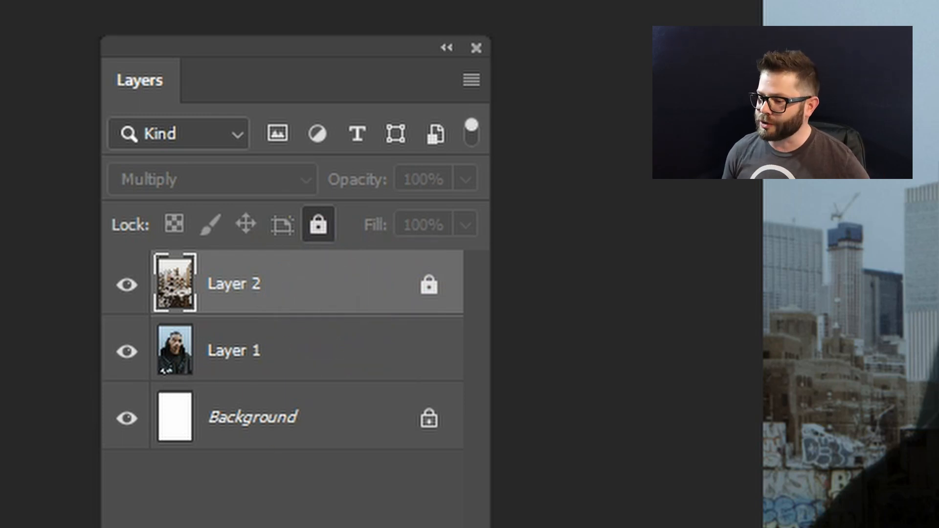
Step: Brush a dark blue stroke over the man's hair on a new layer above Layer 2, and unlock Layer 2
key(ctrl+shift+alt+n)
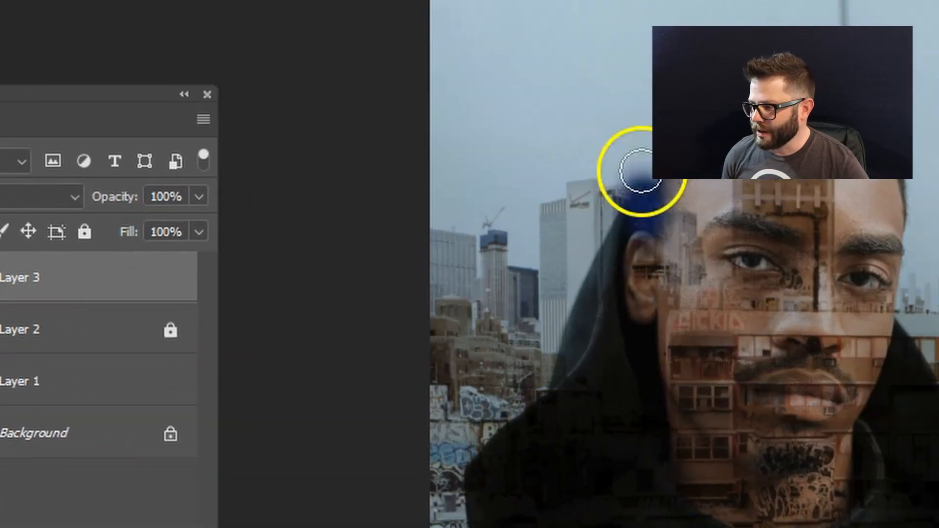
mouse_move(420, 222)
mouse_down()
mouse_move(465, 109)
mouse_move(575, 111)
mouse_move(586, 143)
mouse_move(432, 154)
mouse_move(520, 122)
mouse_up()
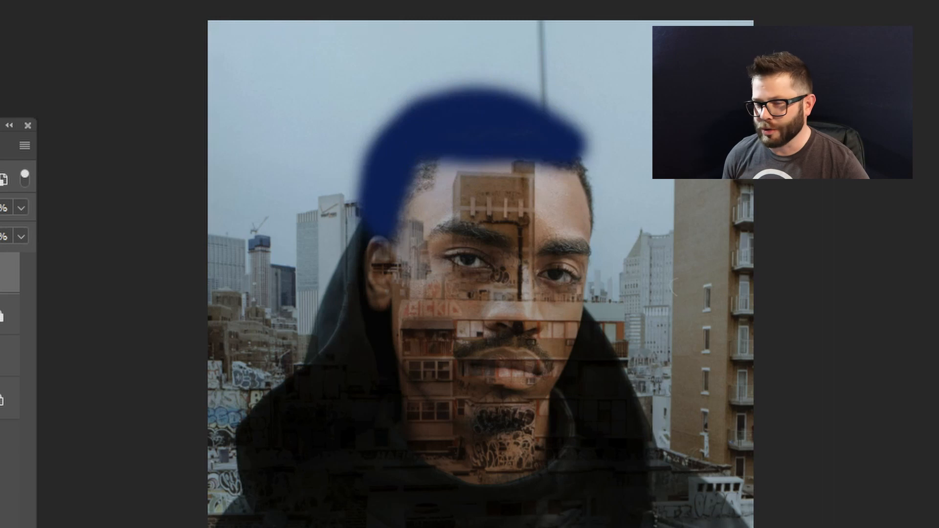
click(10, 315)
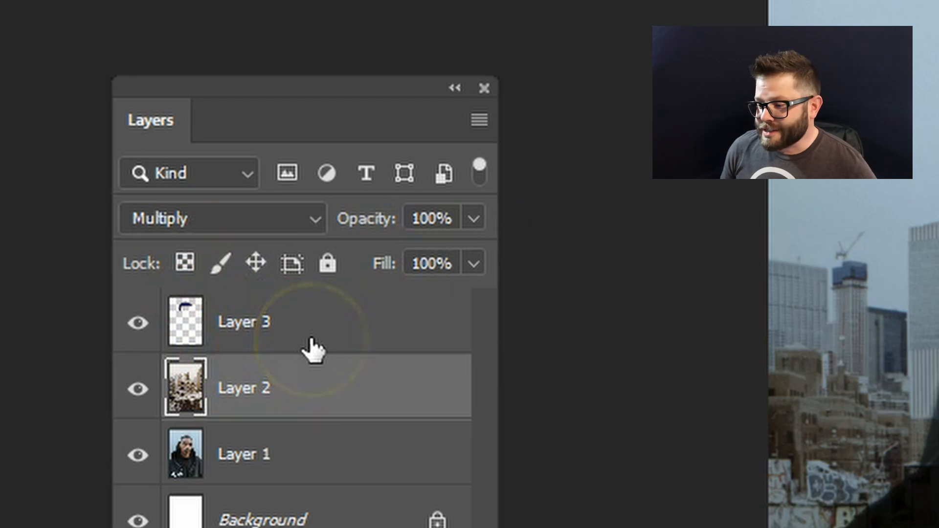
click(241, 367)
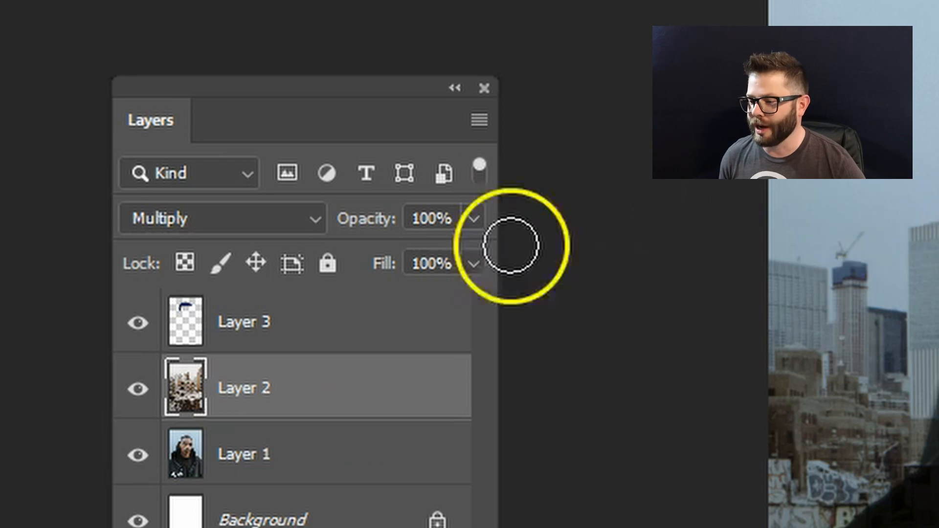
Step: Toggle the visibility of Layer 3 several times to compare the image, and leave the layer hidden
click(139, 325)
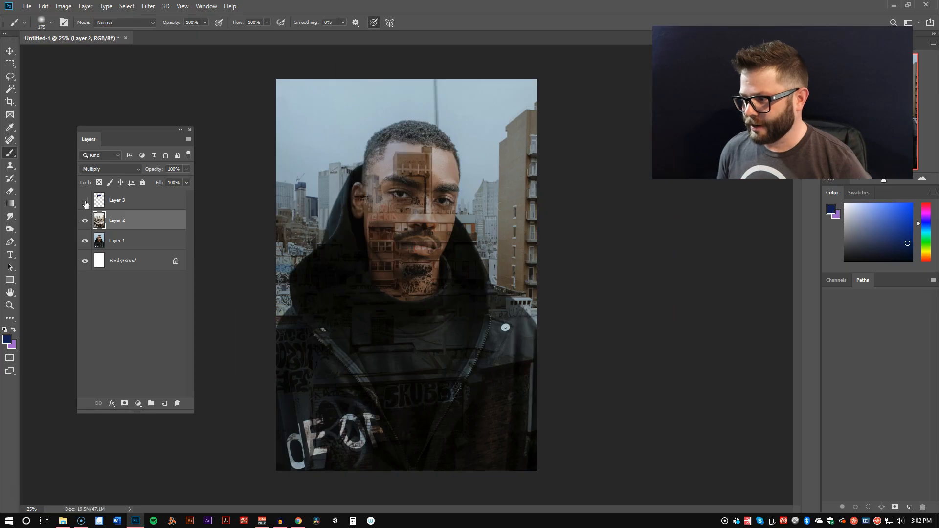
click(86, 205)
click(86, 204)
click(85, 205)
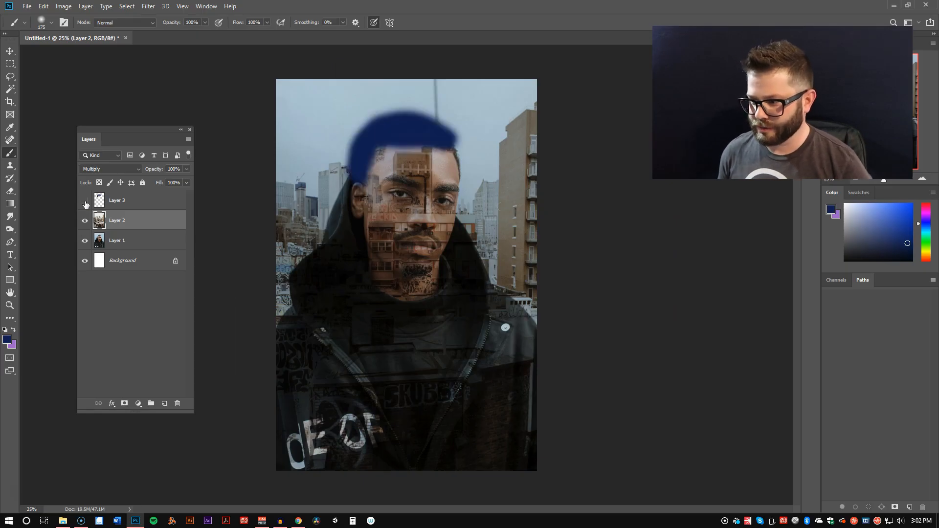
click(86, 204)
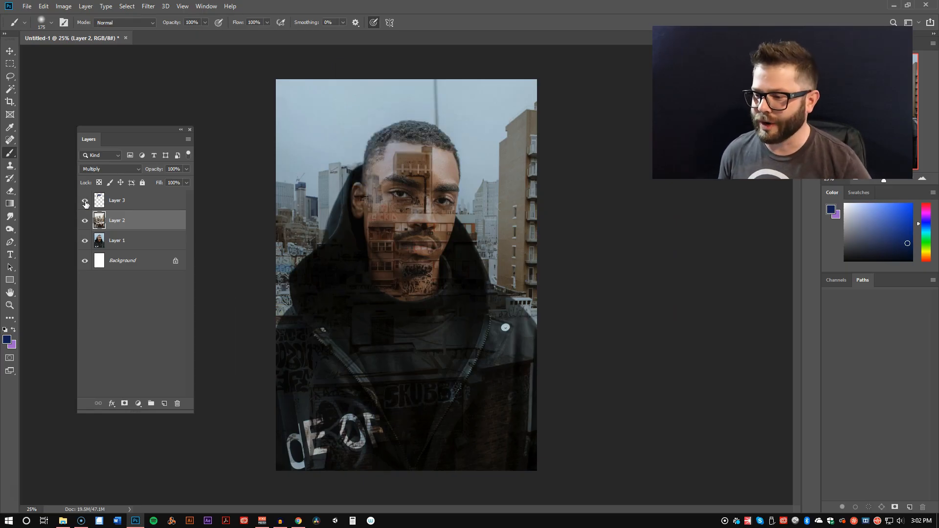
click(86, 204)
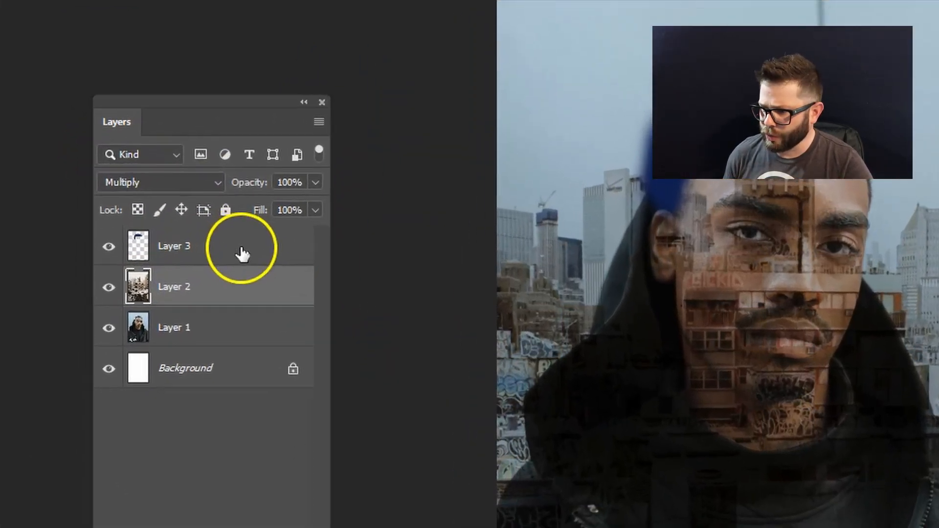
click(151, 203)
click(119, 266)
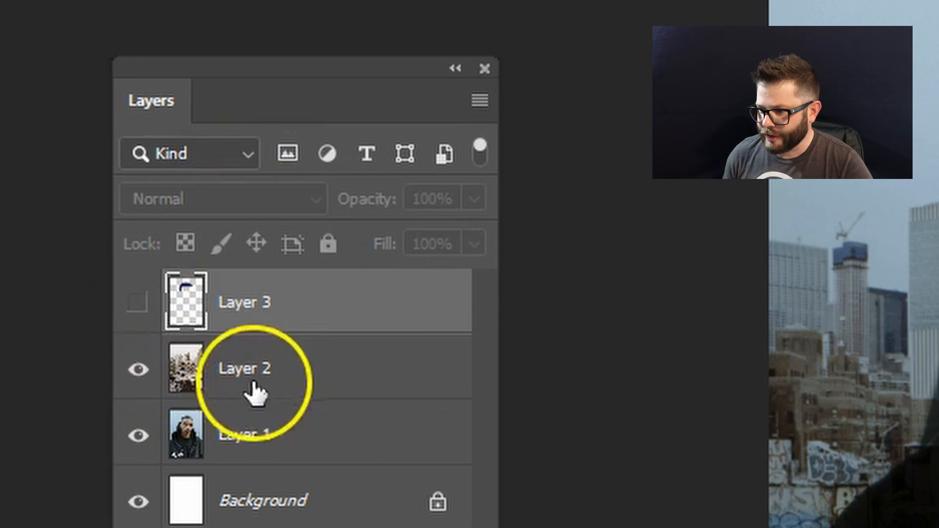
Step: Set Layer 2's blend mode to Normal and move Layer 1 above Layer 2 in the layer order
click(288, 368)
click(308, 200)
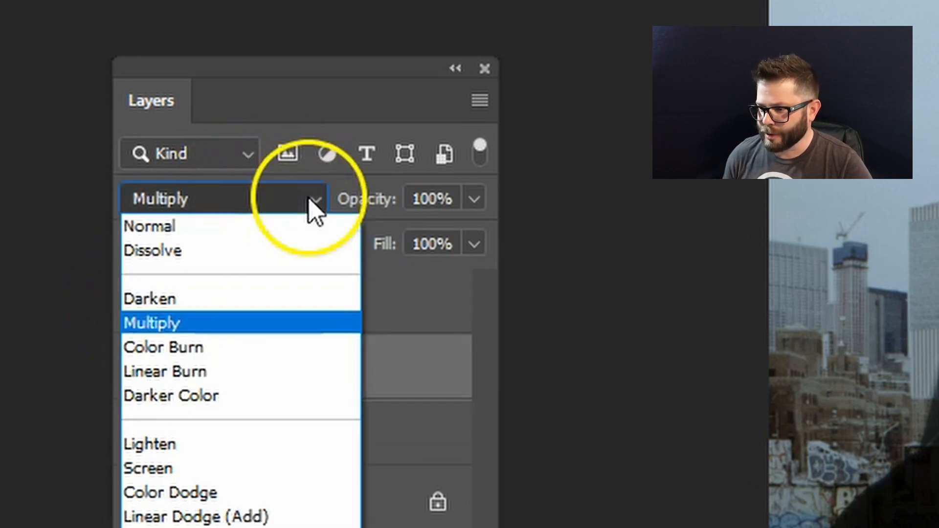
click(248, 234)
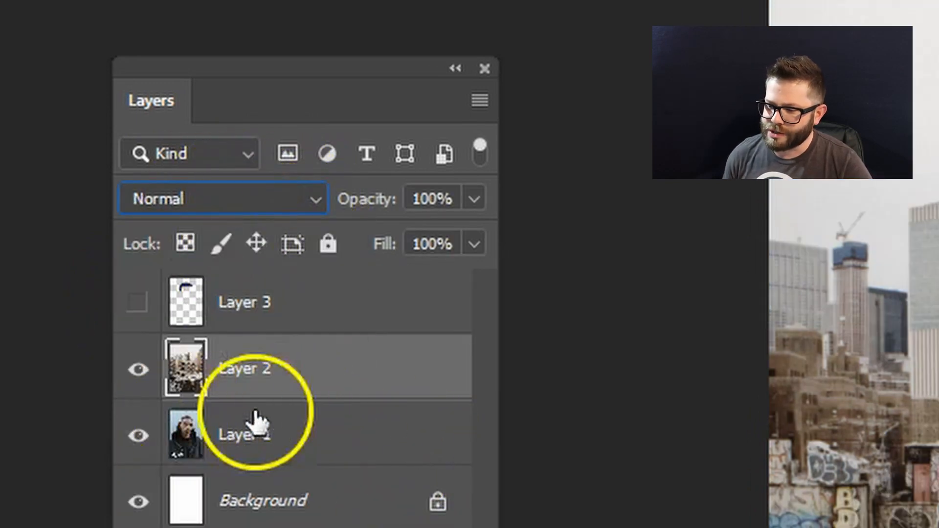
click(310, 443)
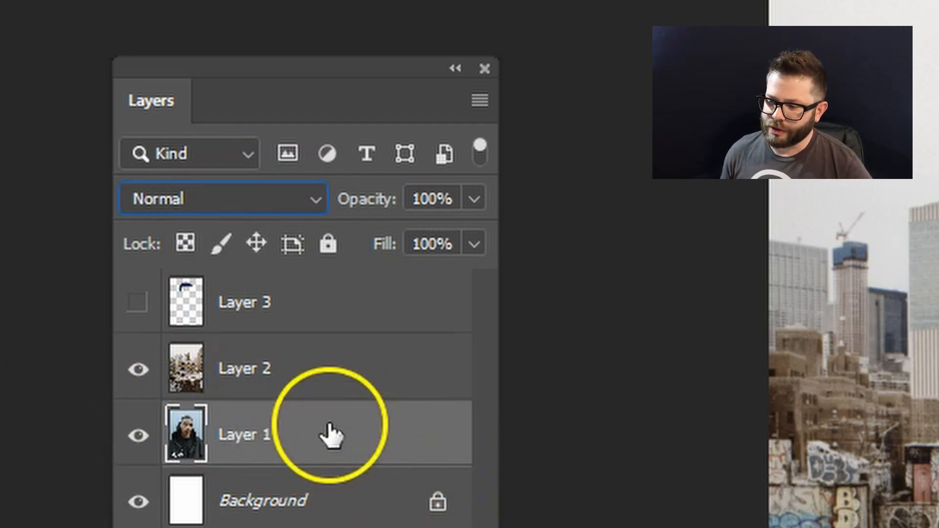
drag(336, 440, 289, 337)
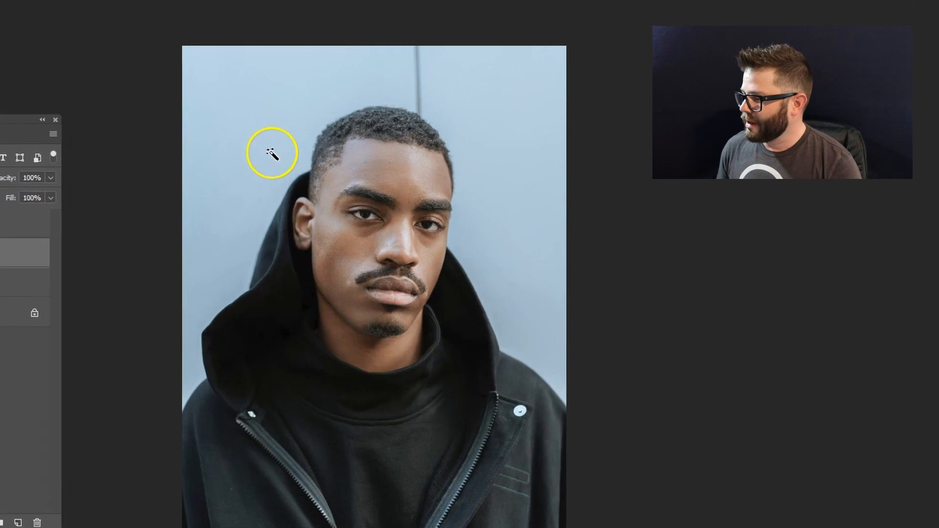
Step: Select the blue background around the man with the Magic Wand, and mask it out of Layer 1 with a layer mask
click(328, 159)
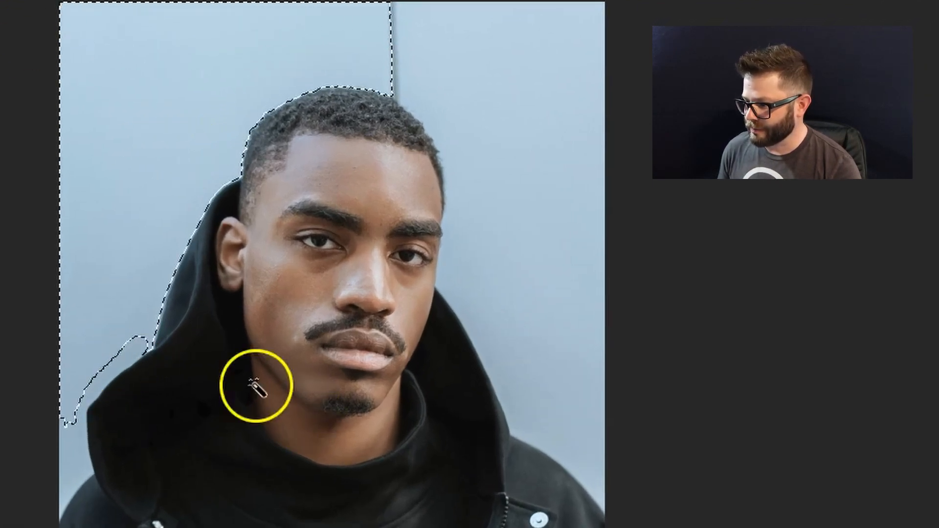
shift+click(131, 362)
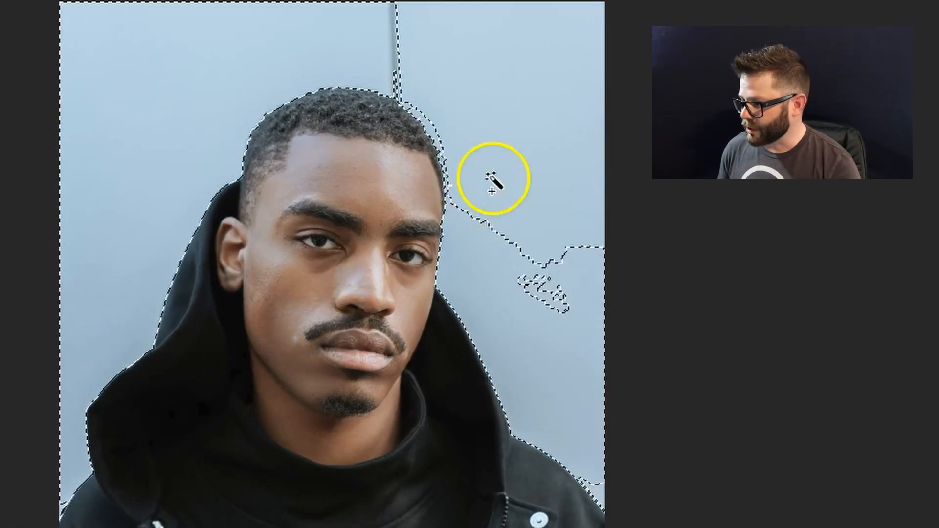
shift+click(434, 128)
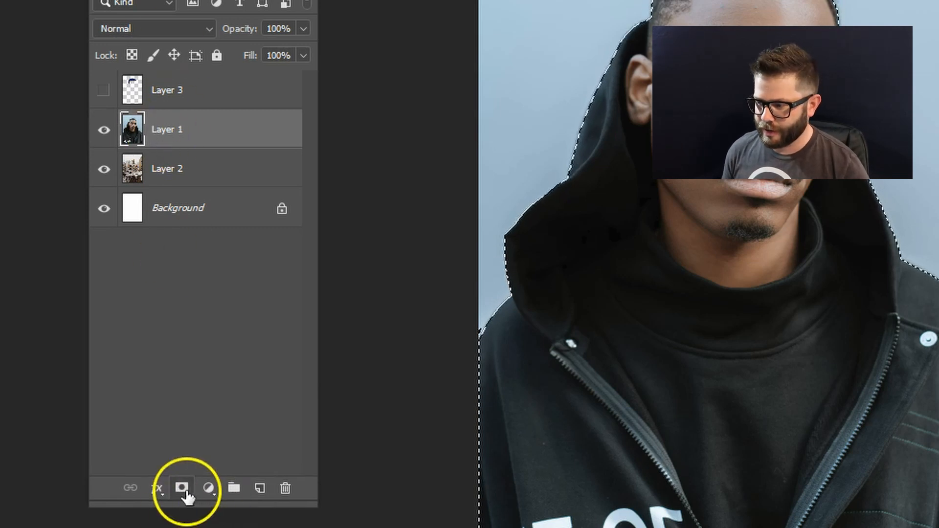
click(182, 488)
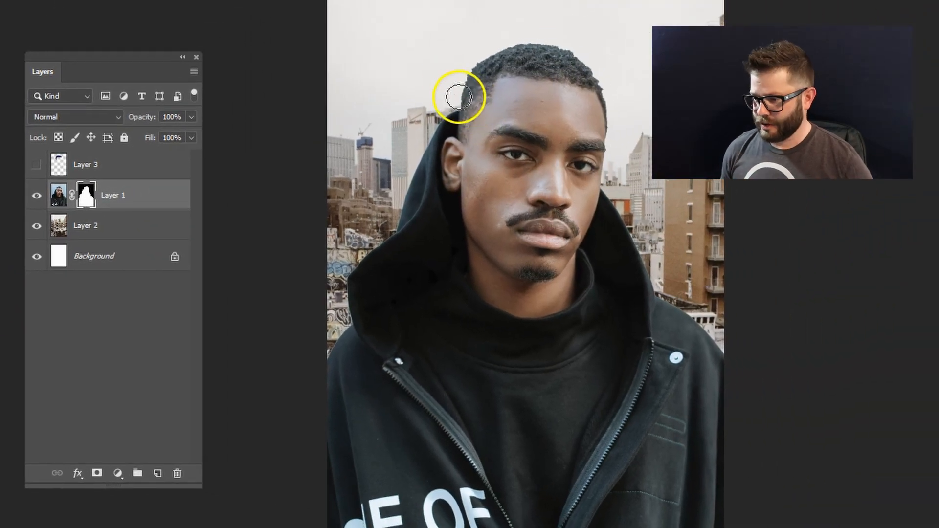
Step: Brush across the man on Layer 1's mask to hide parts of him, and paint those parts back in
mouse_move(467, 93)
mouse_down()
mouse_move(541, 104)
mouse_move(534, 135)
mouse_move(441, 183)
mouse_move(558, 199)
mouse_move(452, 243)
mouse_move(594, 301)
mouse_move(448, 411)
mouse_move(473, 509)
mouse_move(604, 487)
mouse_up()
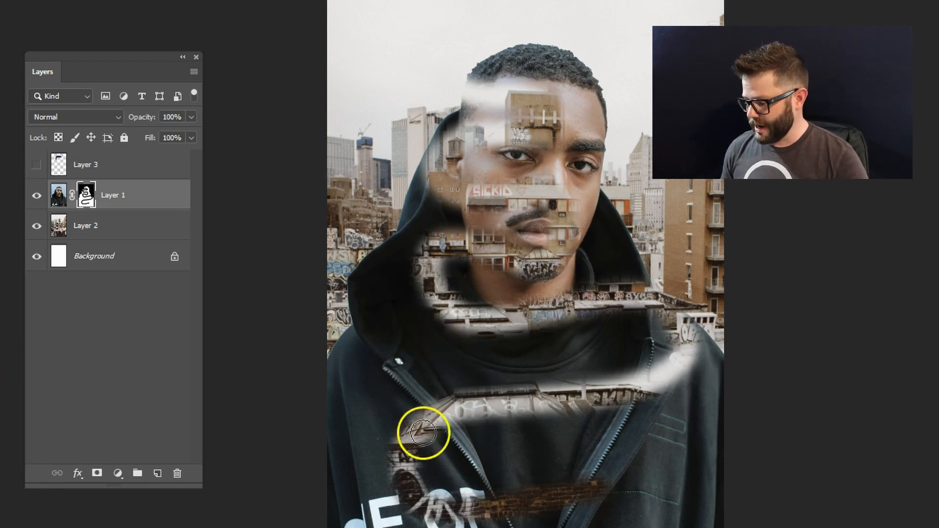
mouse_move(417, 454)
mouse_down()
mouse_move(429, 499)
mouse_move(402, 474)
mouse_move(419, 435)
mouse_move(455, 417)
mouse_move(666, 388)
mouse_move(665, 356)
mouse_move(623, 331)
mouse_move(443, 323)
mouse_move(433, 278)
mouse_move(457, 251)
mouse_move(508, 253)
mouse_move(574, 309)
mouse_move(541, 255)
mouse_move(538, 215)
mouse_move(612, 324)
mouse_move(592, 286)
mouse_move(495, 206)
mouse_move(499, 162)
mouse_move(461, 201)
mouse_move(468, 163)
mouse_move(521, 104)
mouse_up()
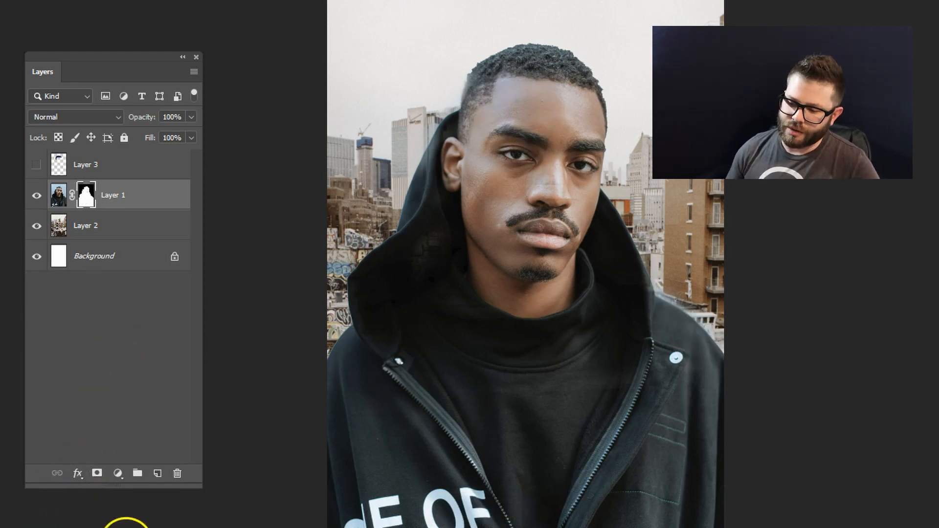
Step: Open the Layer Style blending options for Layer 1 to look over the available effects, and close them without applying any
click(77, 473)
click(91, 495)
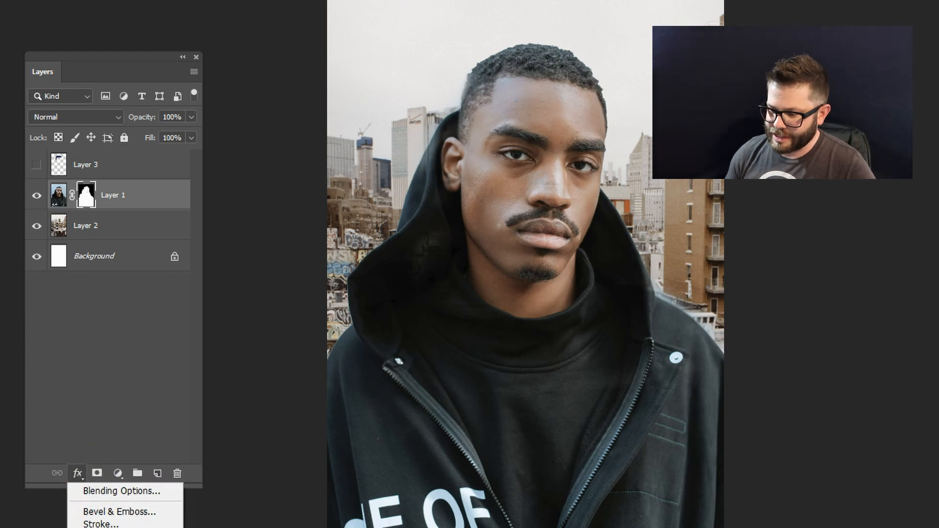
double_click(175, 190)
drag(904, 51, 510, 0)
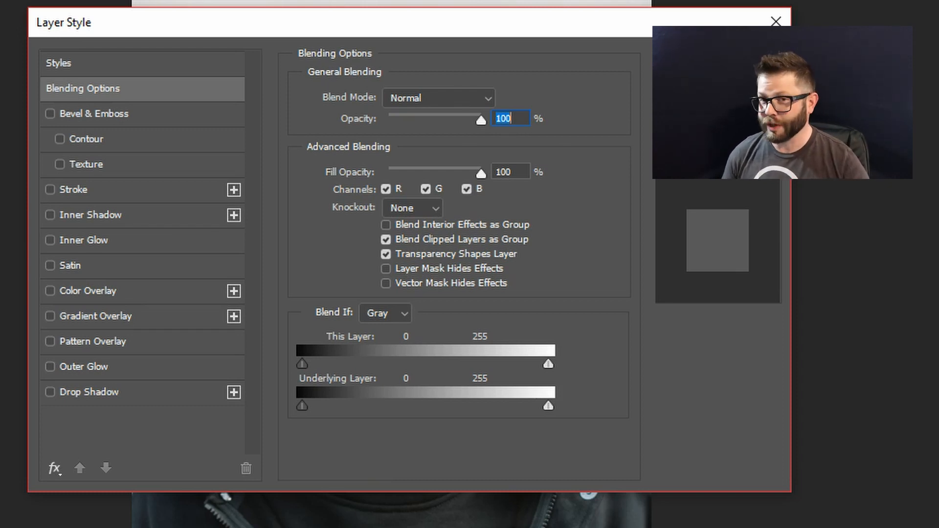
click(717, 62)
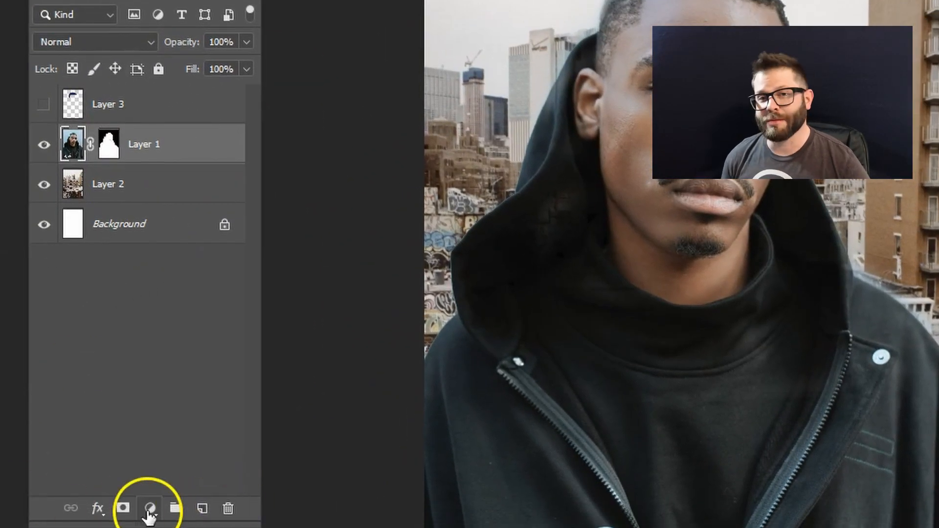
Step: Add a Curves adjustment layer above Layer 1 and shape an S-curve that darkens the shadows and brightens the highlights
click(150, 509)
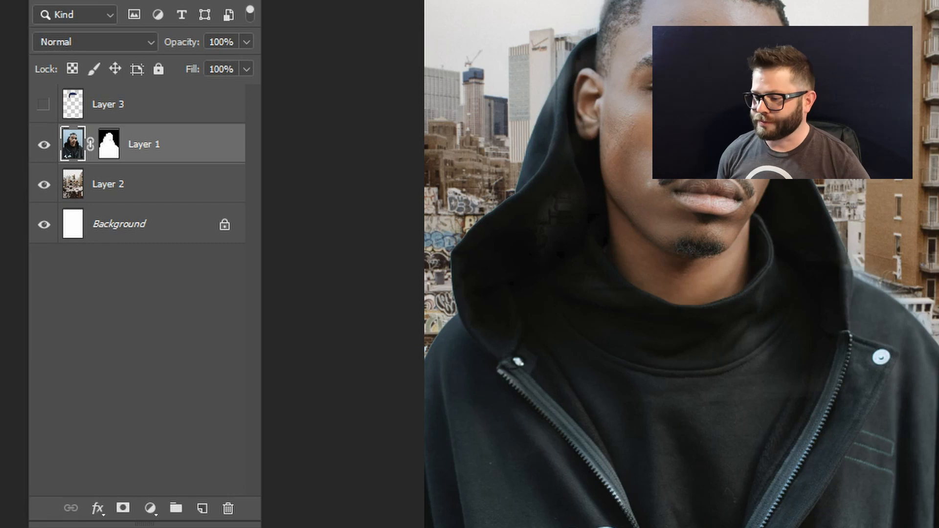
click(150, 509)
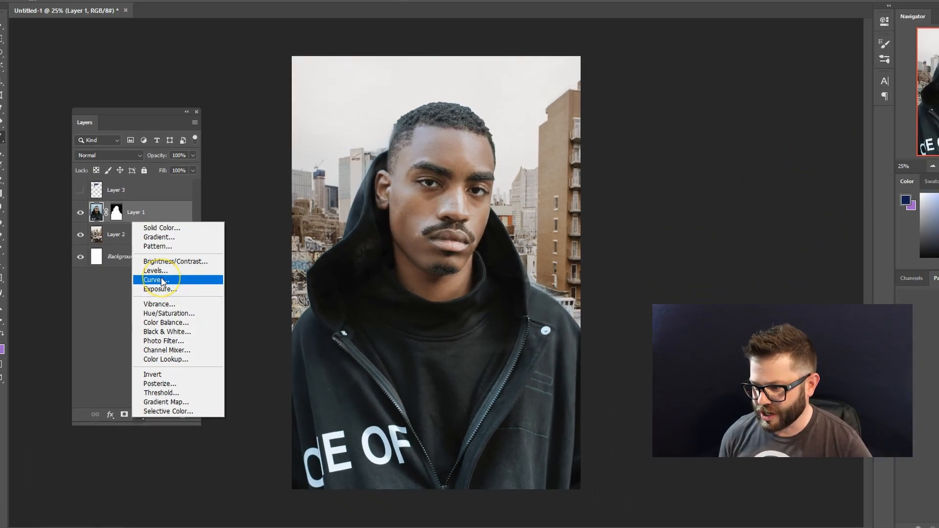
click(163, 281)
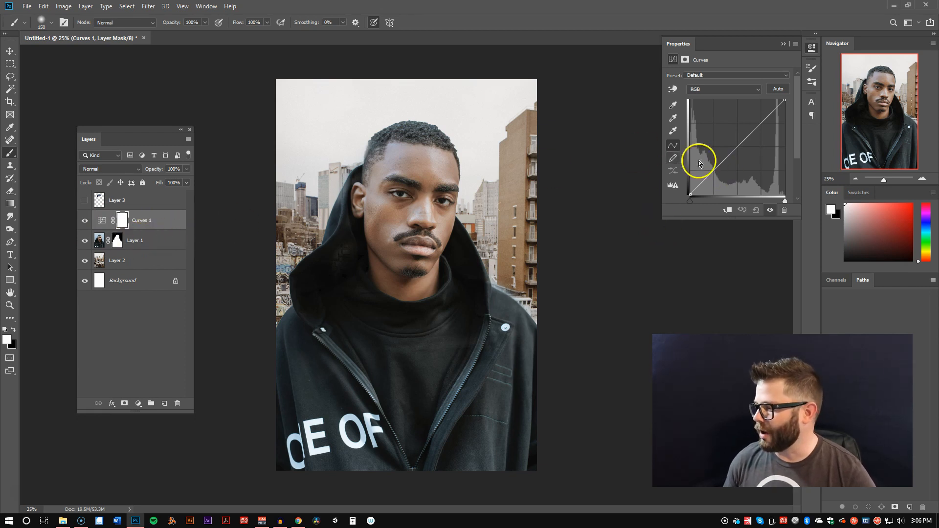
mouse_move(707, 177)
mouse_down()
mouse_move(718, 184)
mouse_move(710, 189)
mouse_up()
drag(741, 161, 738, 140)
drag(710, 189, 708, 185)
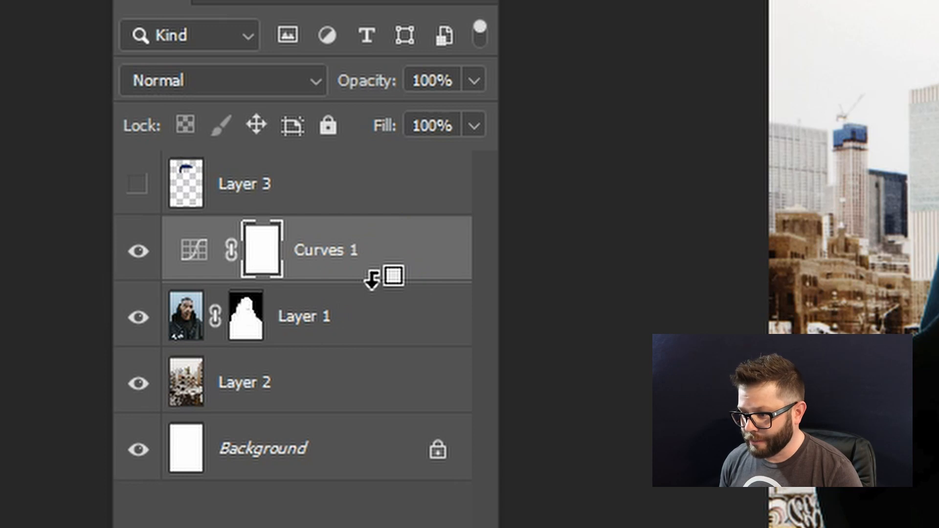
Step: Clip the Curves adjustment to Layer 1 and raise its shadow point, comparing the portrait with and without the adjustment
alt+click(372, 280)
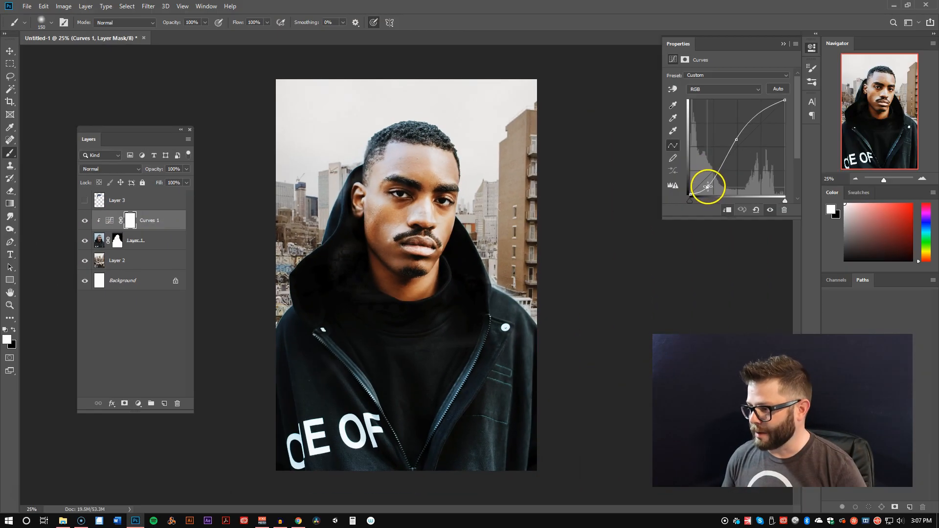
mouse_move(708, 187)
mouse_down()
mouse_move(749, 179)
mouse_move(703, 168)
mouse_move(717, 126)
mouse_move(709, 139)
mouse_move(712, 179)
mouse_move(716, 172)
mouse_up()
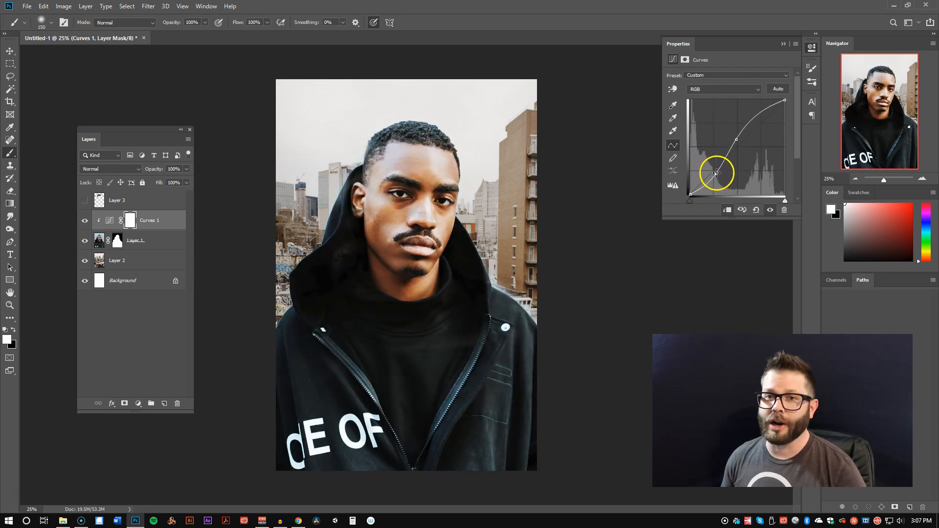
click(85, 220)
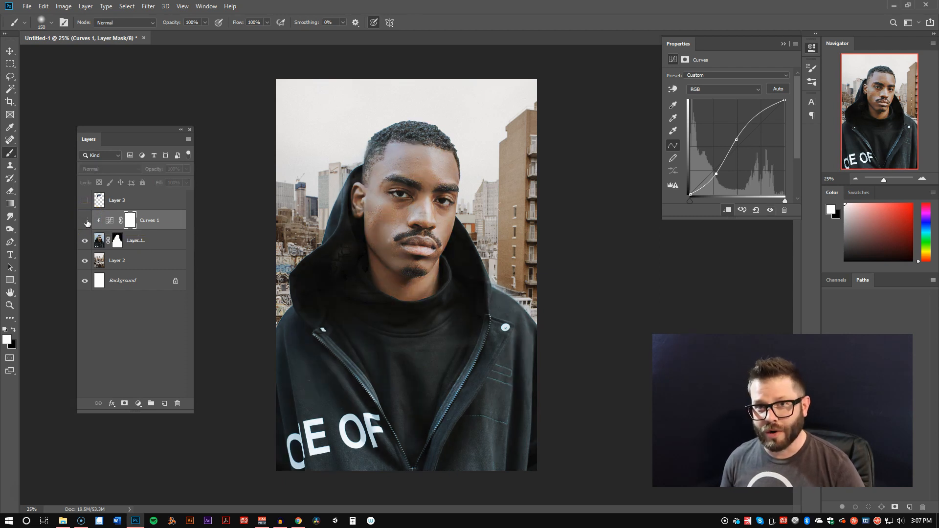
click(85, 221)
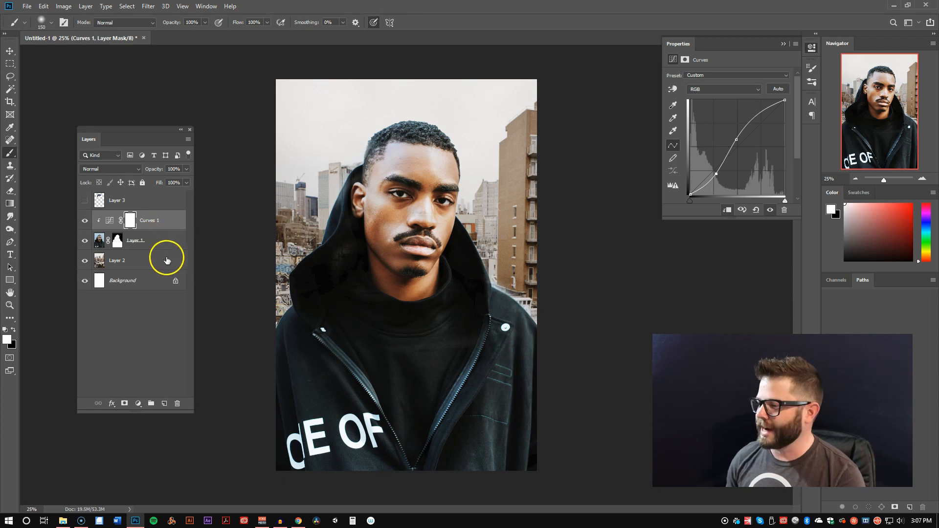
Step: Group Layer 2, Layer 1 and the Curves adjustment layer, and name the group Base Image
click(149, 267)
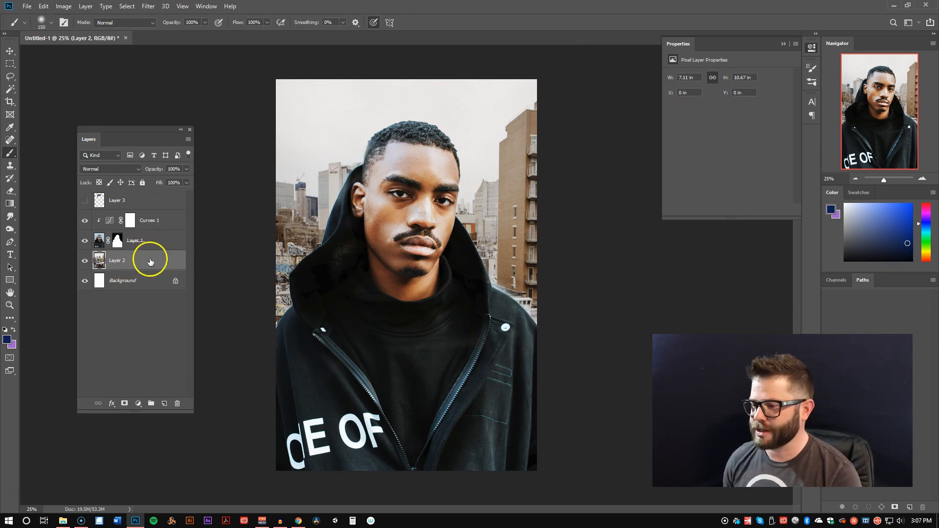
shift+click(170, 222)
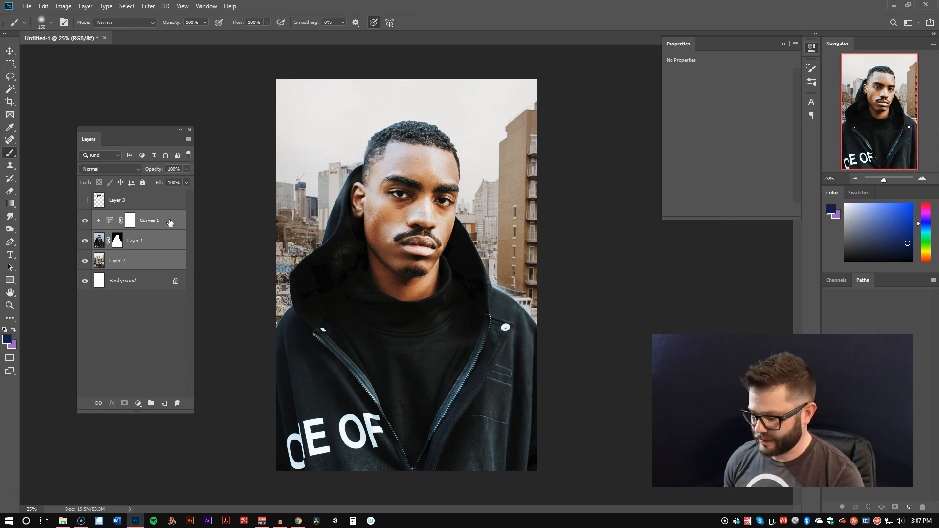
key(ctrl+g)
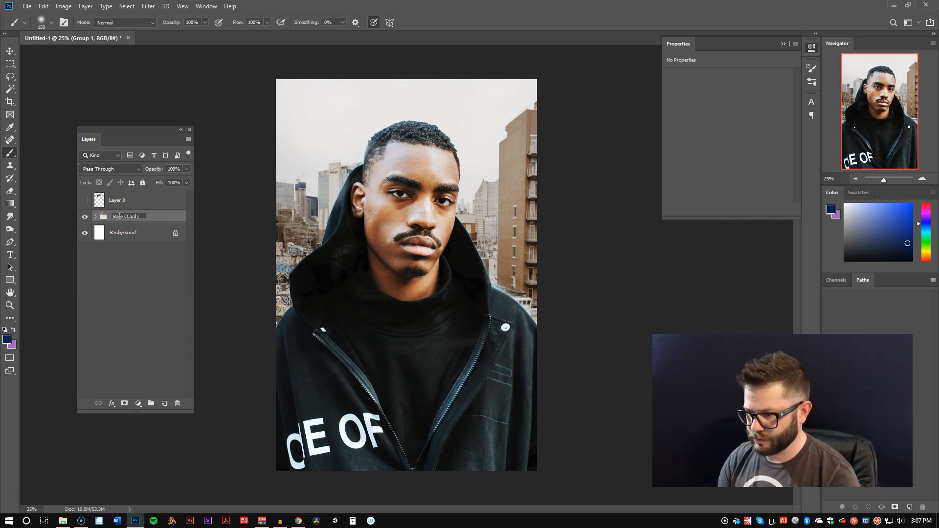
key(Return)
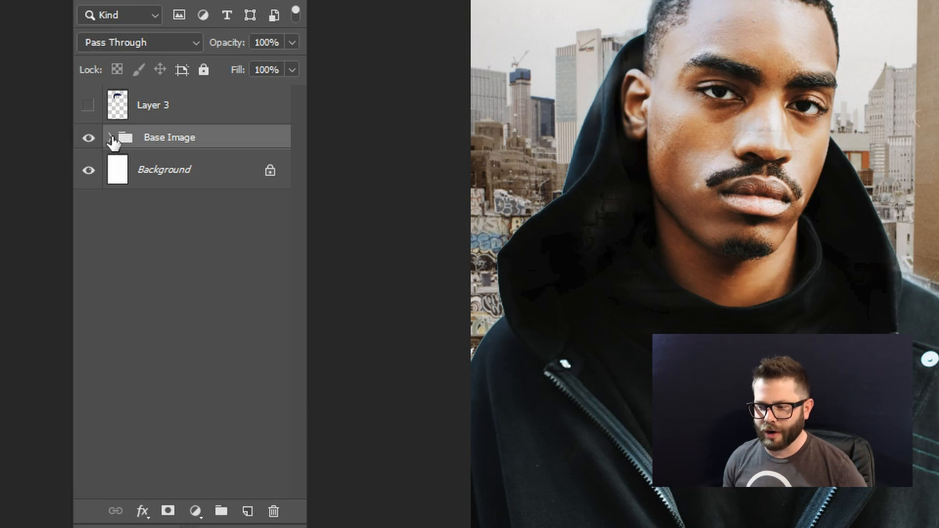
Step: Expand the Base Image group, add an empty layer above the Curves adjustment, and delete that empty layer
click(111, 138)
click(206, 150)
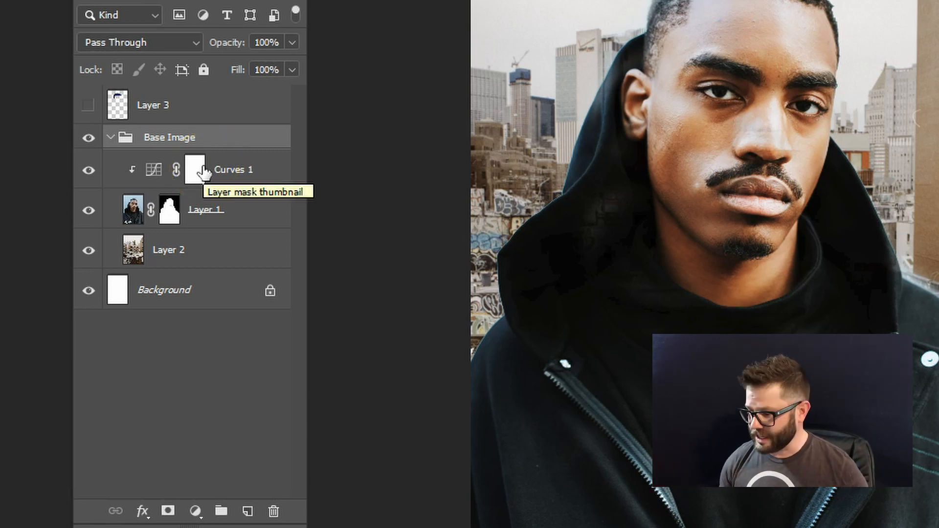
click(247, 512)
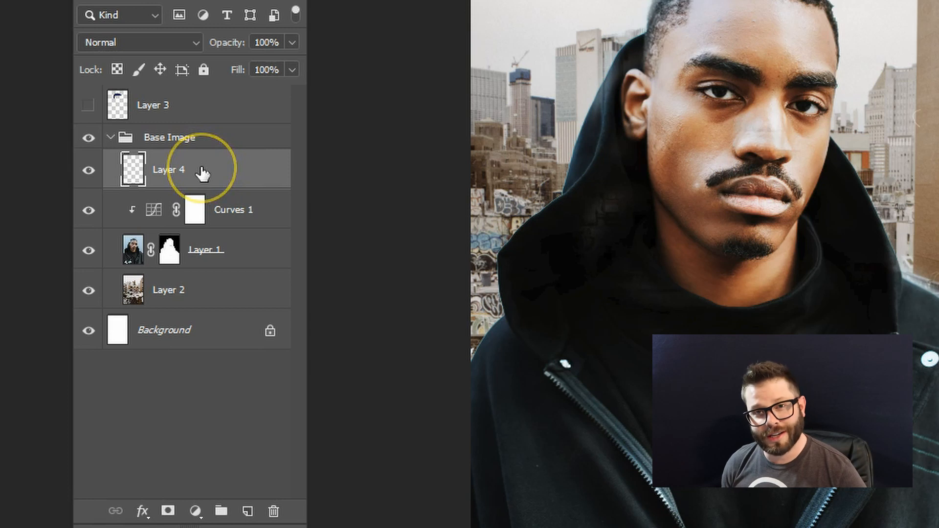
drag(202, 173, 274, 513)
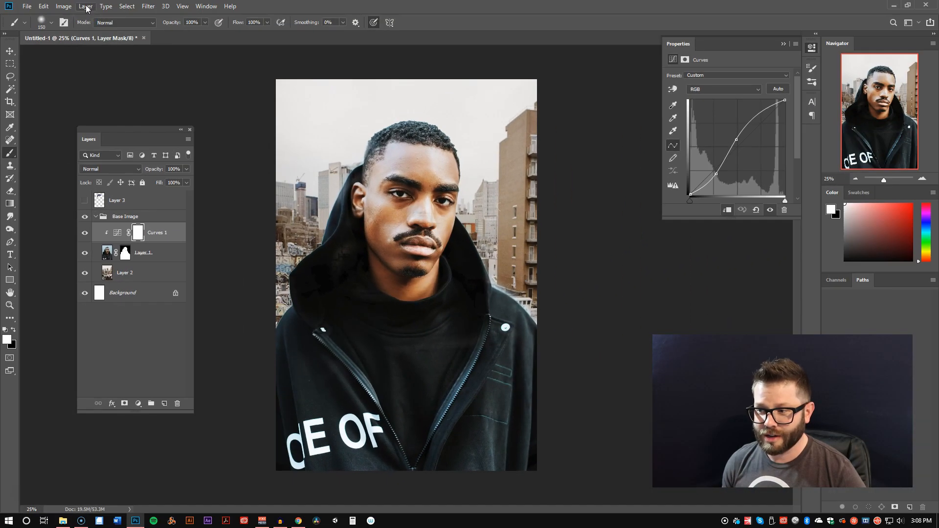
click(86, 6)
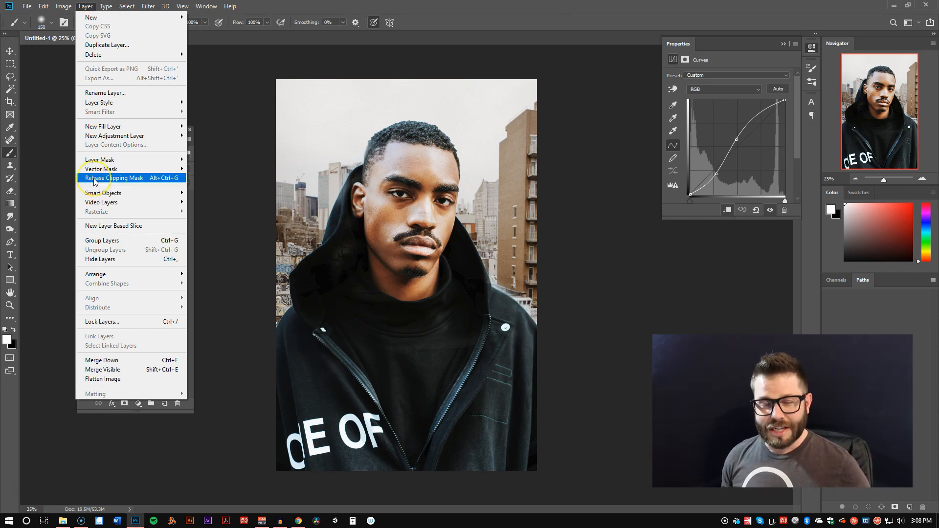
click(60, 192)
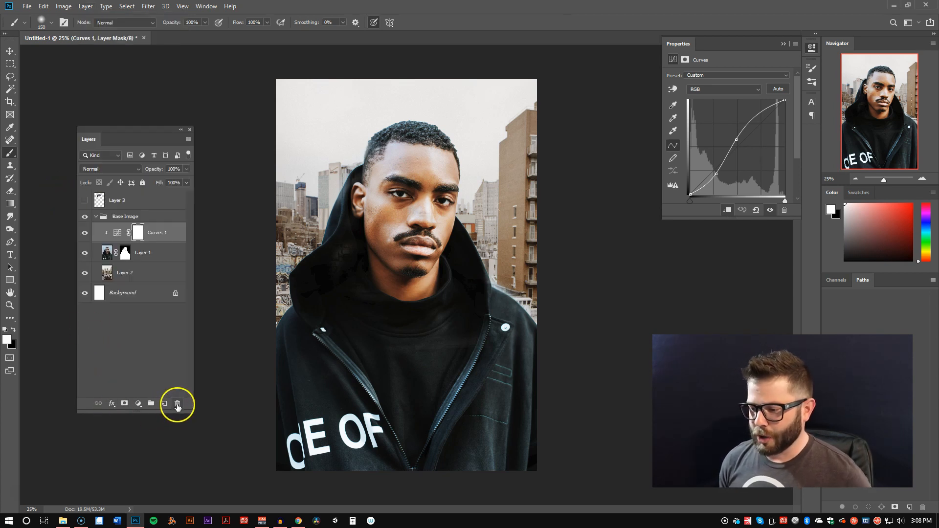